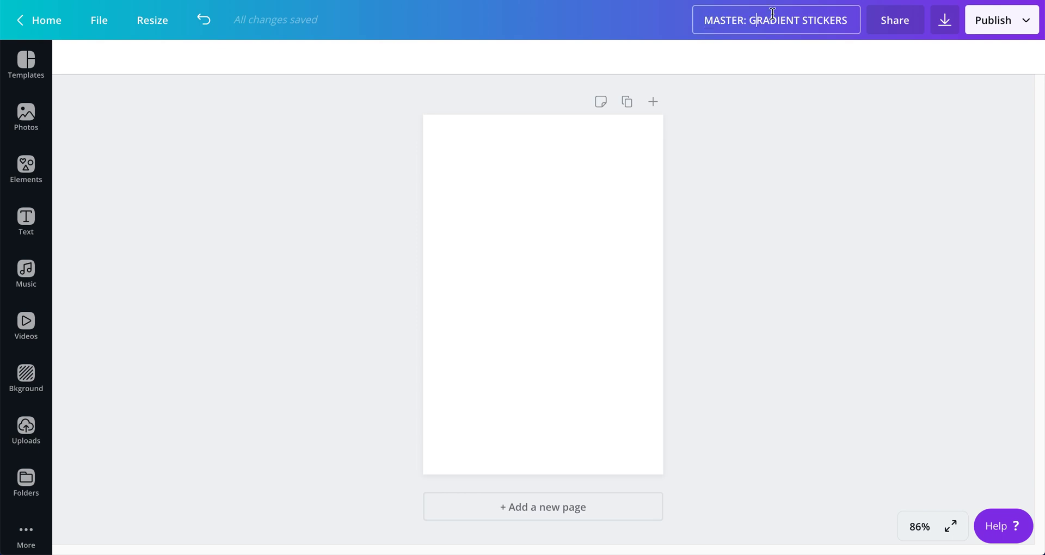
# - Add the recently used square from Elements and move it near the page's top-left
pyautogui.moveTo(755, 23); pyautogui.dragTo(861, 25)
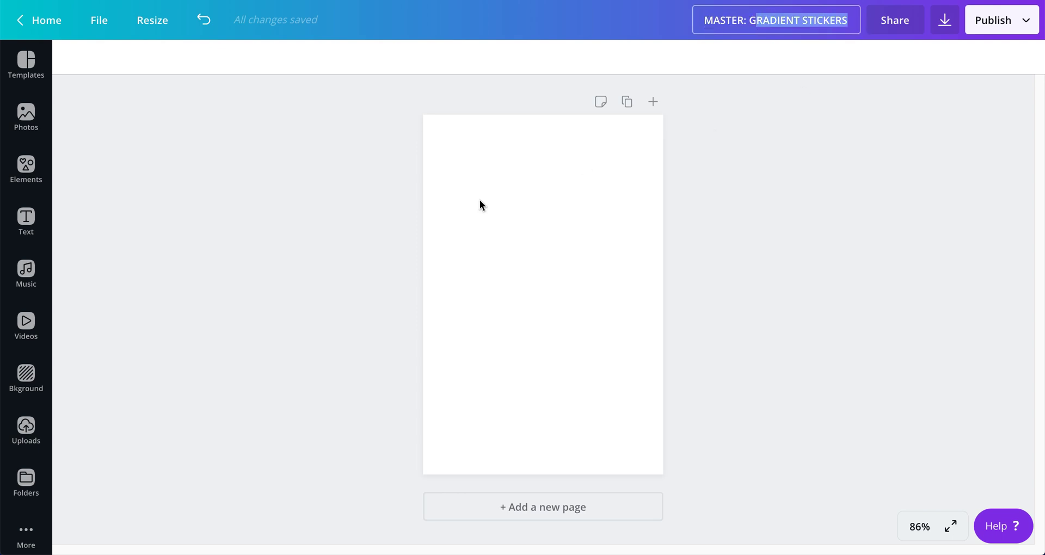
pyautogui.click(311, 199)
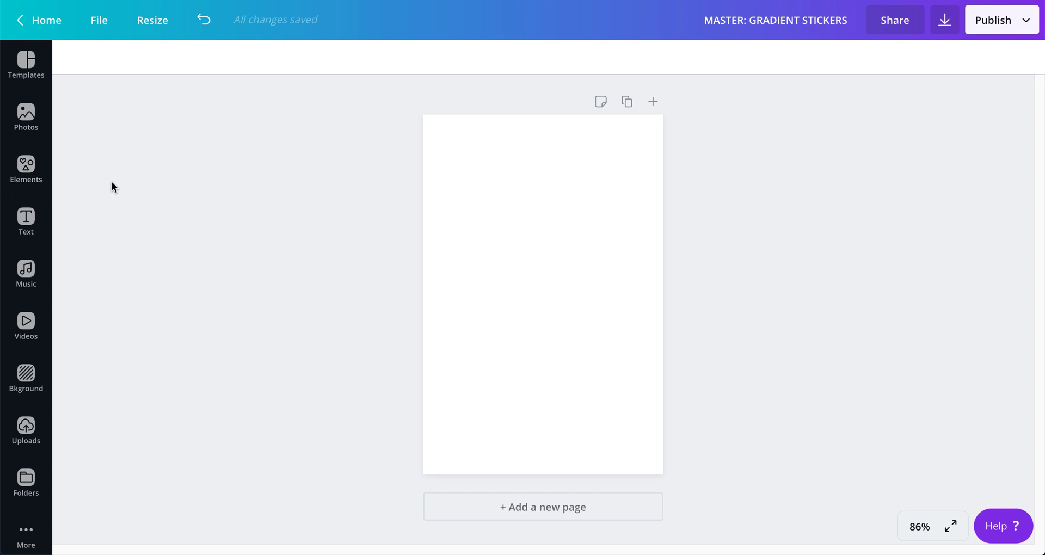
pyautogui.click(27, 168)
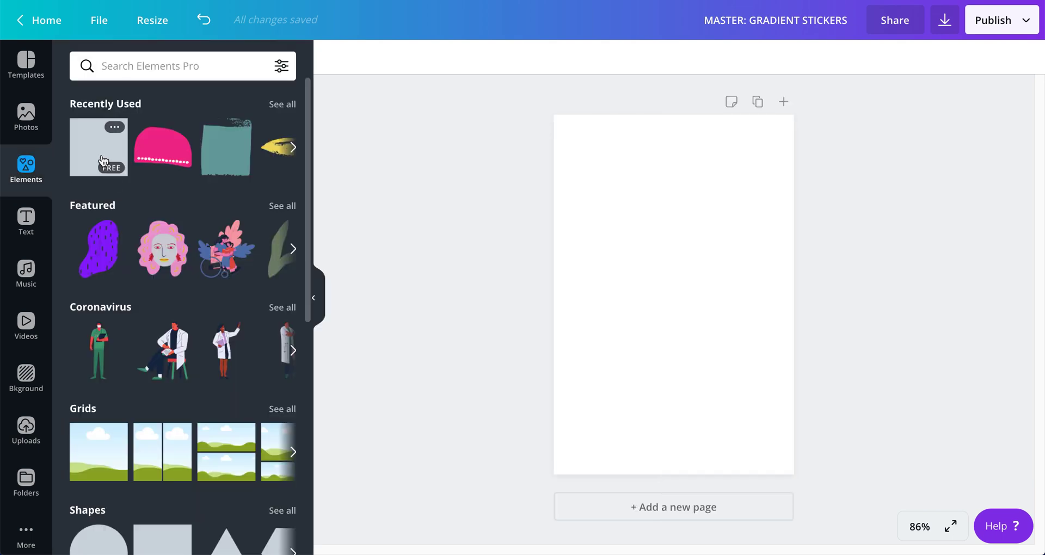
pyautogui.click(101, 152)
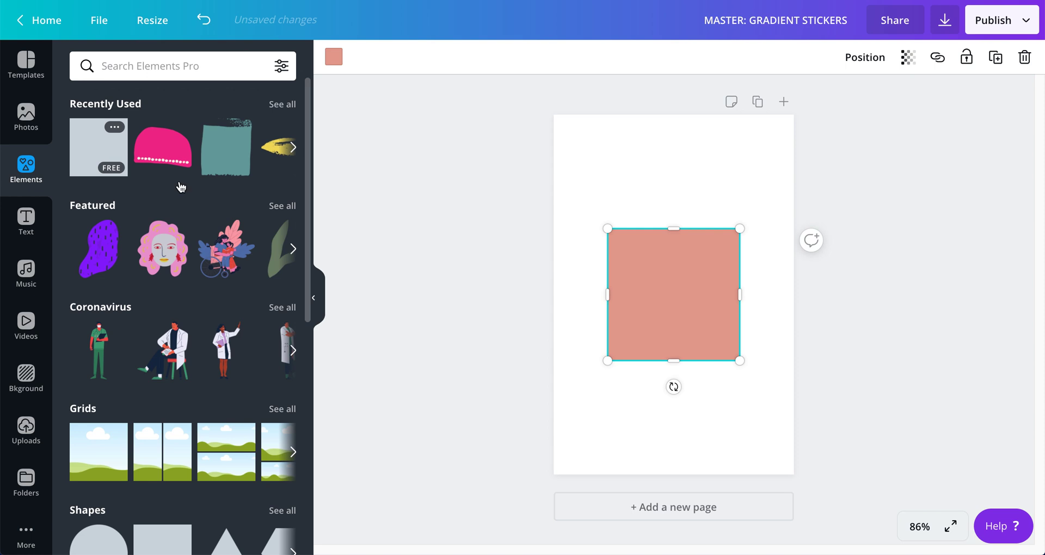
pyautogui.click(313, 298)
pyautogui.moveTo(576, 300); pyautogui.dragTo(567, 222)
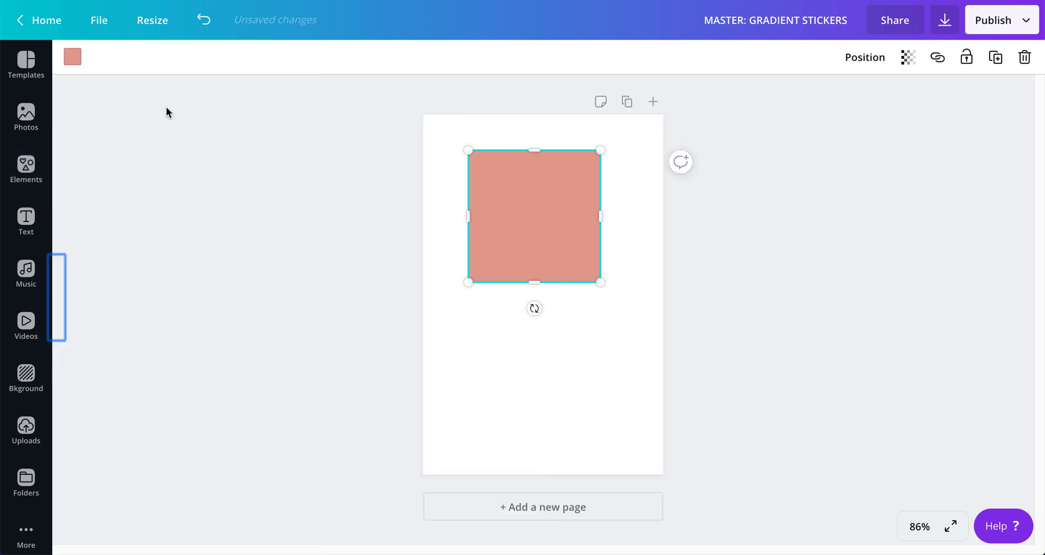
# - Colour the square teal from My Planner Printables and adjust its width
pyautogui.click(74, 57)
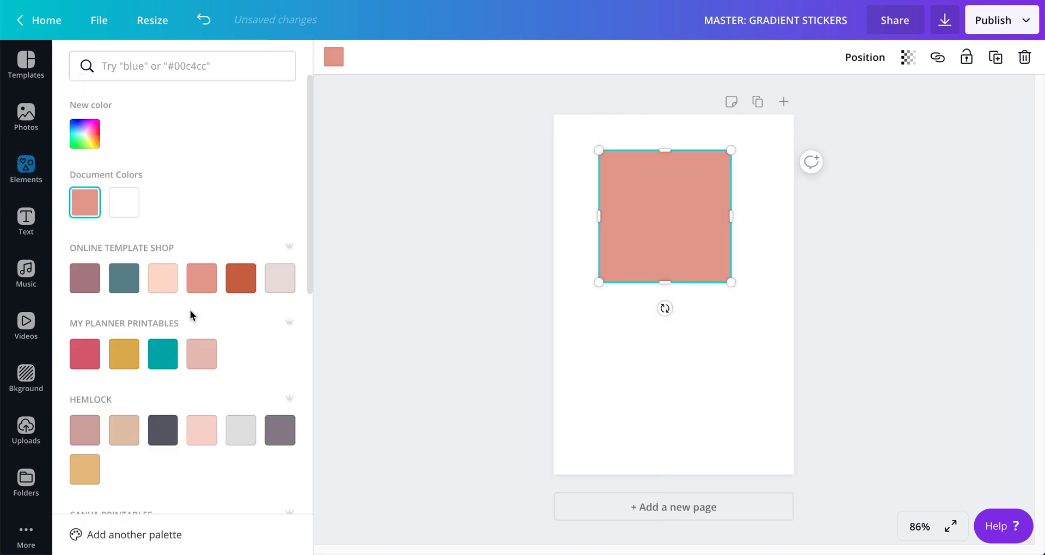
pyautogui.click(163, 354)
pyautogui.click(314, 298)
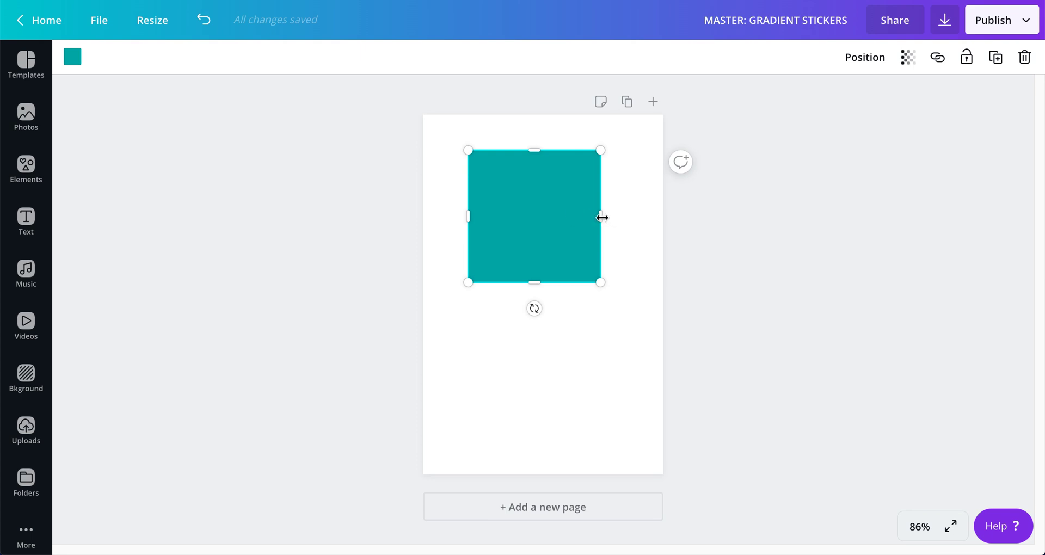
pyautogui.moveTo(602, 217)
pyautogui.mouseDown()
pyautogui.moveTo(625, 217)
pyautogui.moveTo(592, 221)
pyautogui.mouseUp()
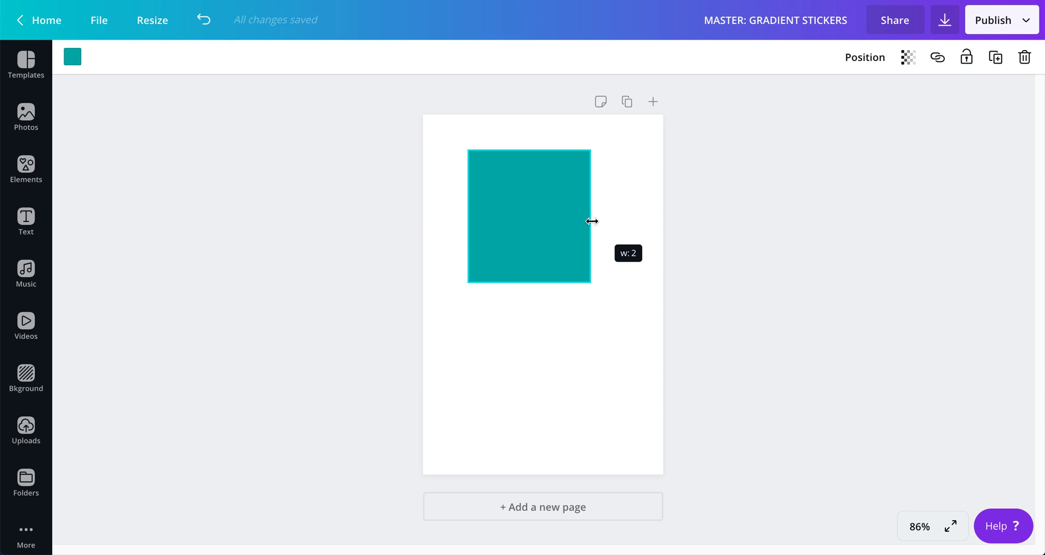
# - Narrow the teal square to width 2, flatten it into a thin strip, and duplicate it
pyautogui.moveTo(591, 220); pyautogui.dragTo(590, 221)
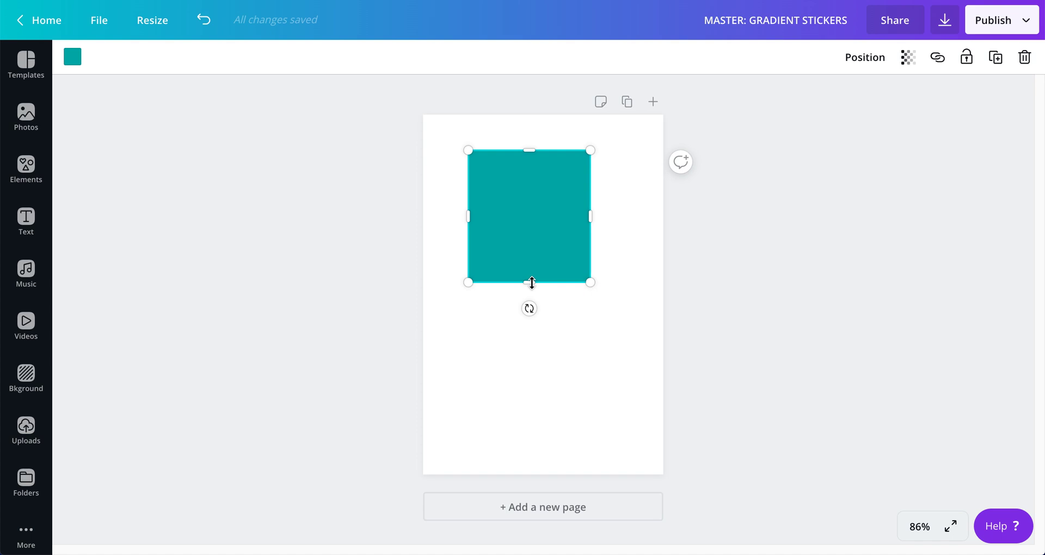
pyautogui.moveTo(531, 282); pyautogui.dragTo(528, 170)
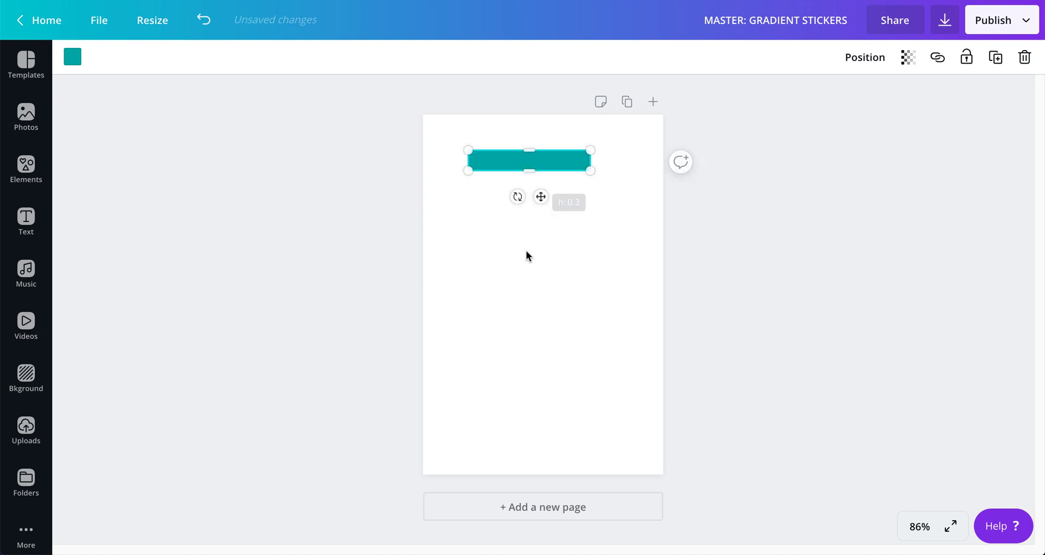
pyautogui.click(525, 250)
pyautogui.click(537, 160)
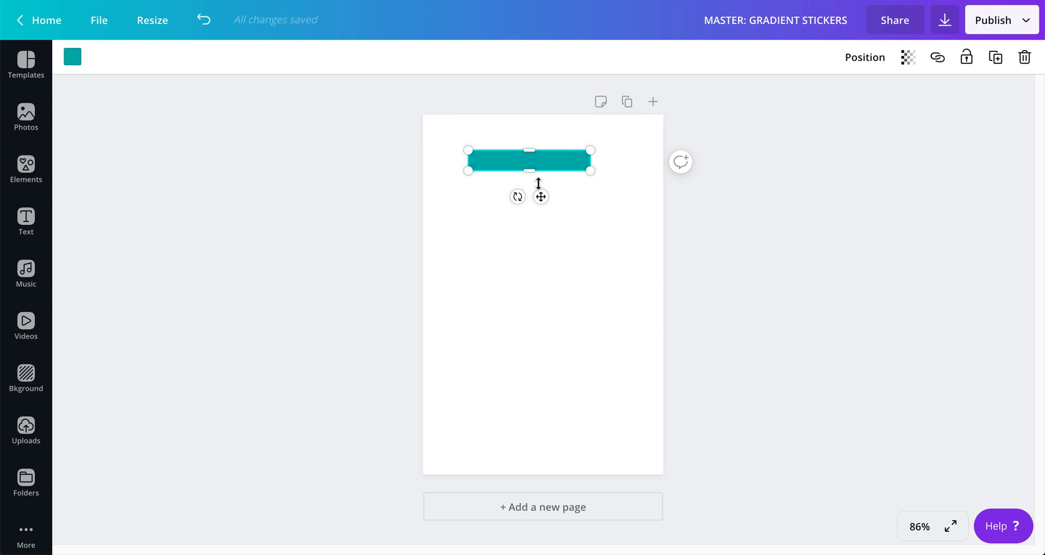
pyautogui.click(545, 279)
pyautogui.click(539, 163)
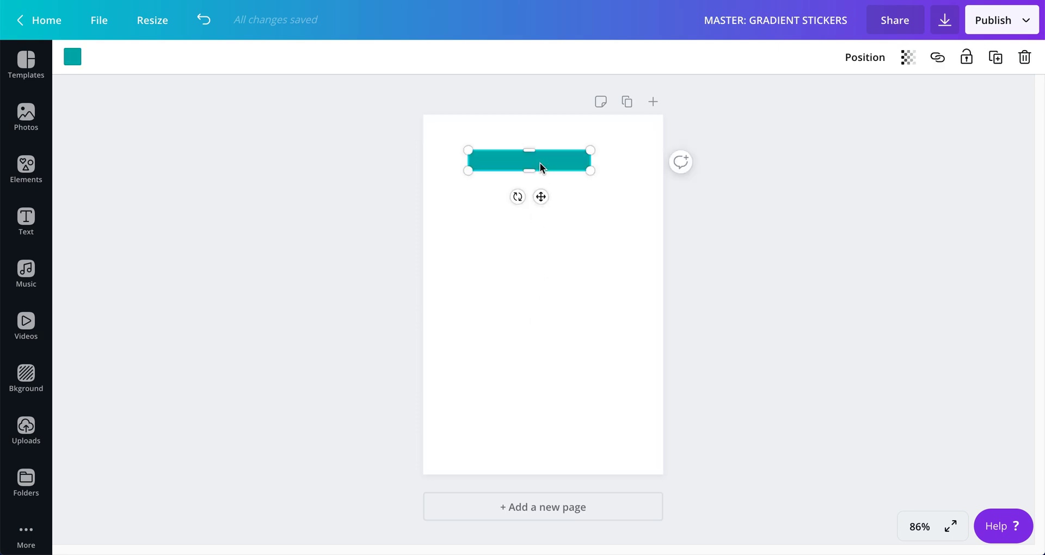
pyautogui.click(1000, 63)
# - Stack duplicated teal strips below the original until six form a solid teal block
pyautogui.moveTo(571, 175); pyautogui.dragTo(563, 180)
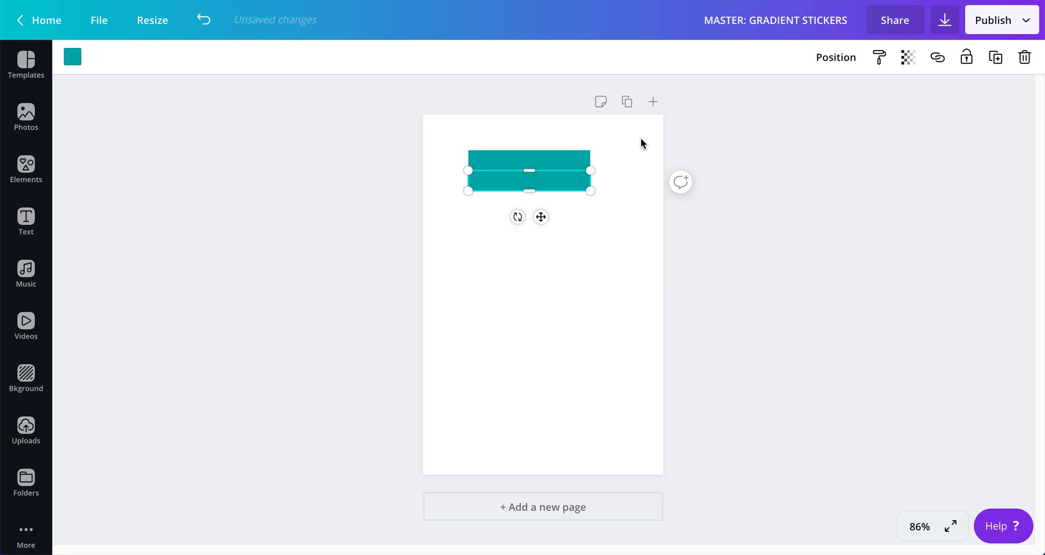
pyautogui.moveTo(641, 140); pyautogui.dragTo(494, 291)
pyautogui.click(997, 59)
pyautogui.click(995, 58)
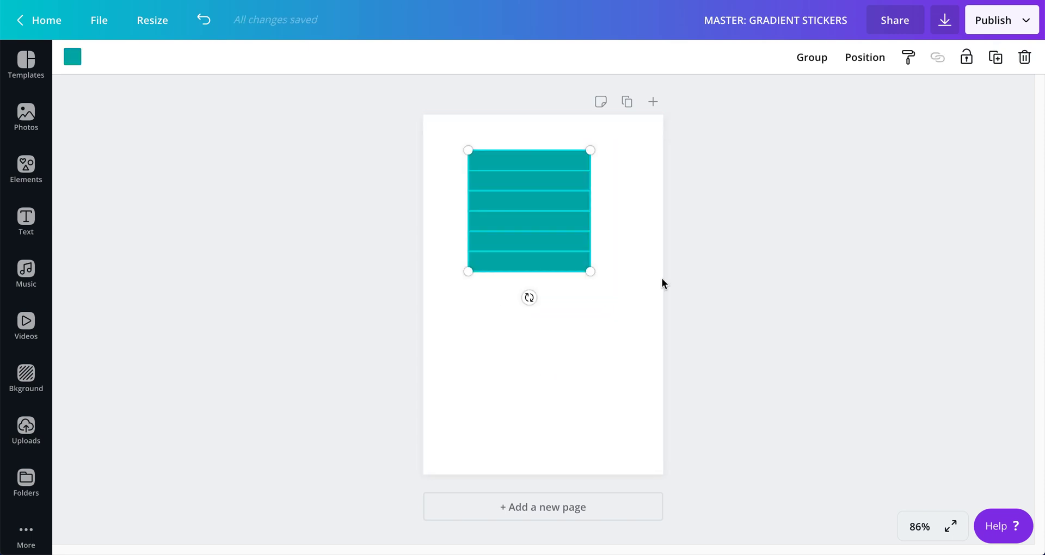
pyautogui.click(864, 60)
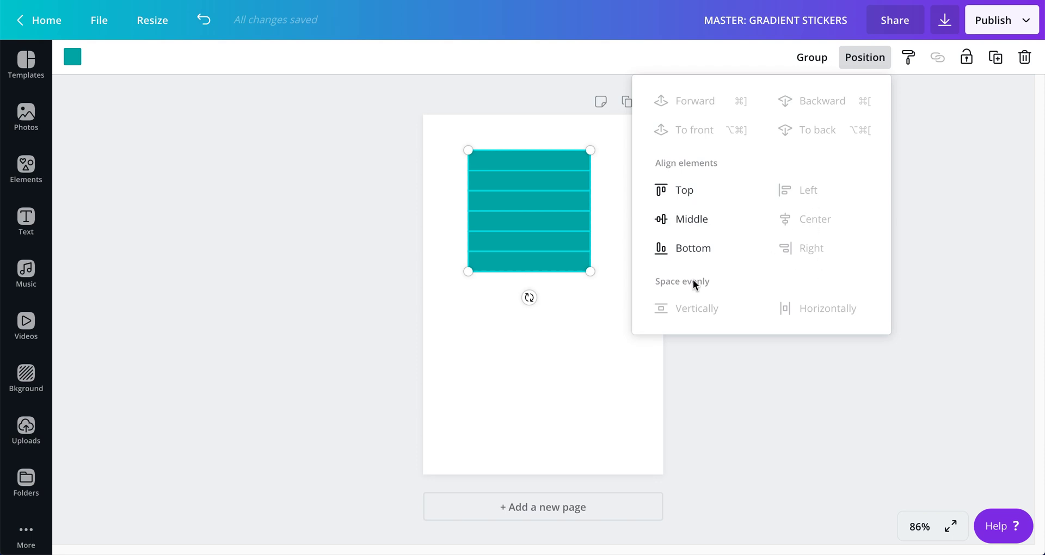
pyautogui.click(576, 347)
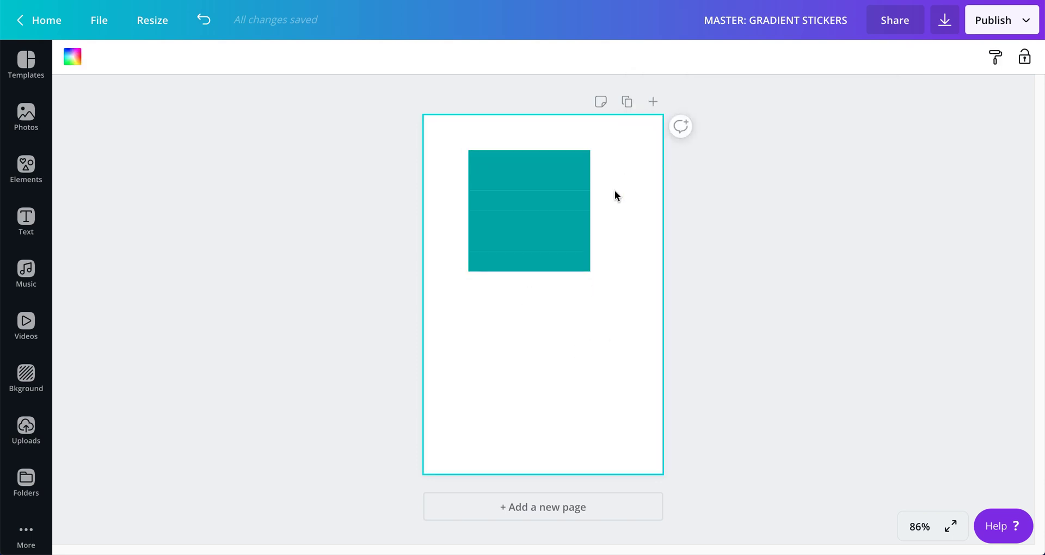
pyautogui.click(558, 158)
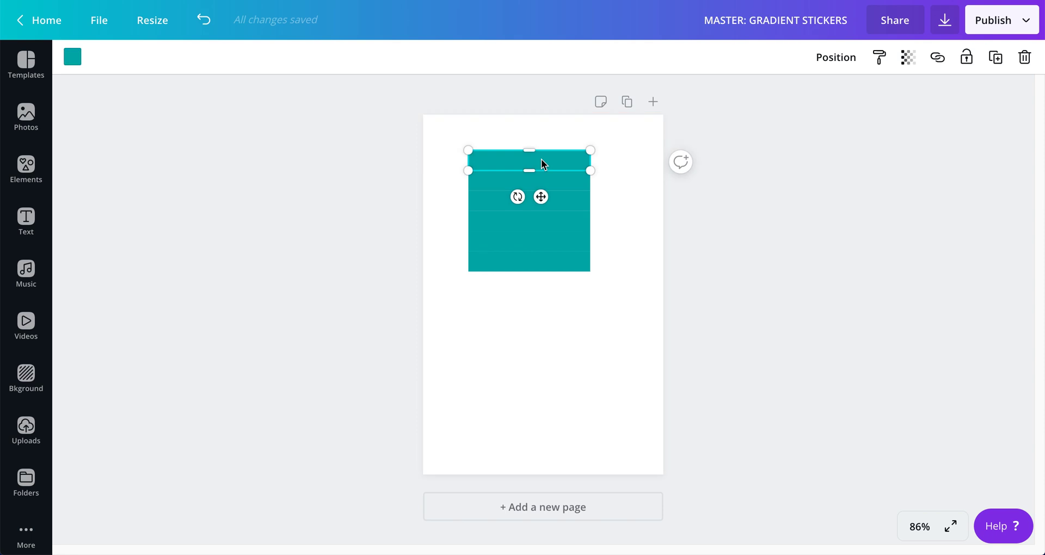
pyautogui.click(861, 468)
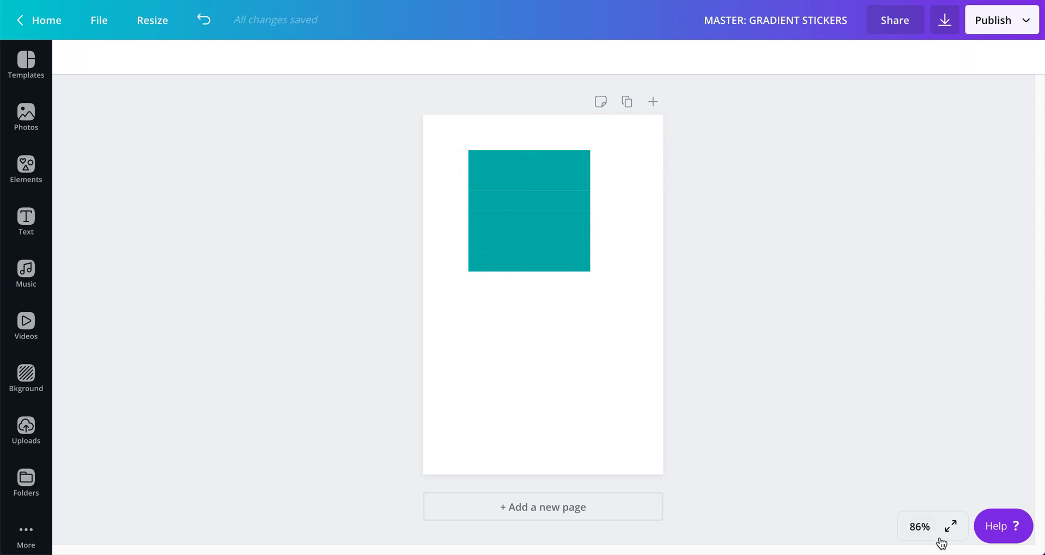
# - Zoom the canvas to 200% and select the second teal strip's transparency setting
pyautogui.click(913, 526)
pyautogui.click(910, 241)
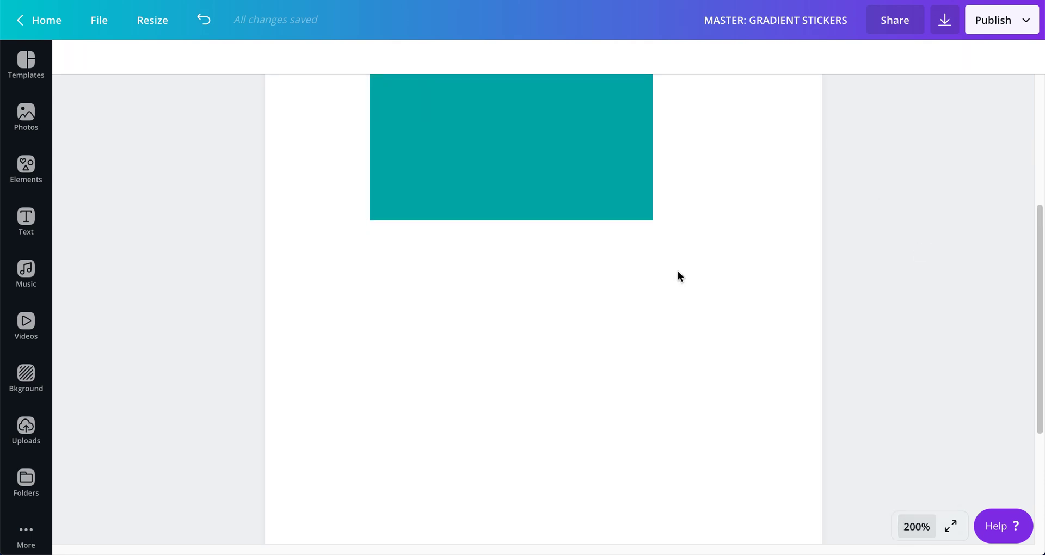
pyautogui.scroll(-1, 678, 270)
pyautogui.scroll(5, 677, 269)
pyautogui.scroll(-1, 677, 270)
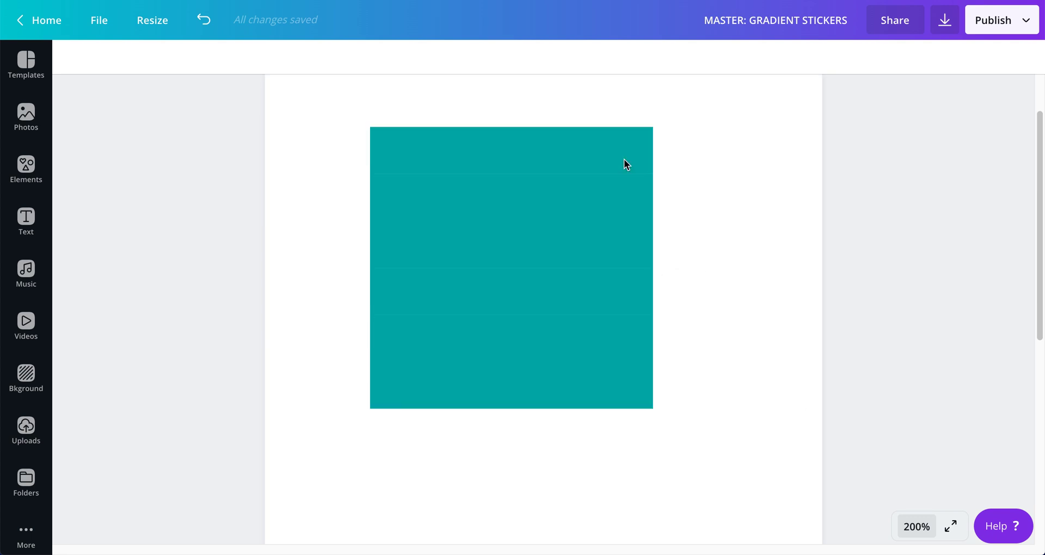
pyautogui.click(592, 131)
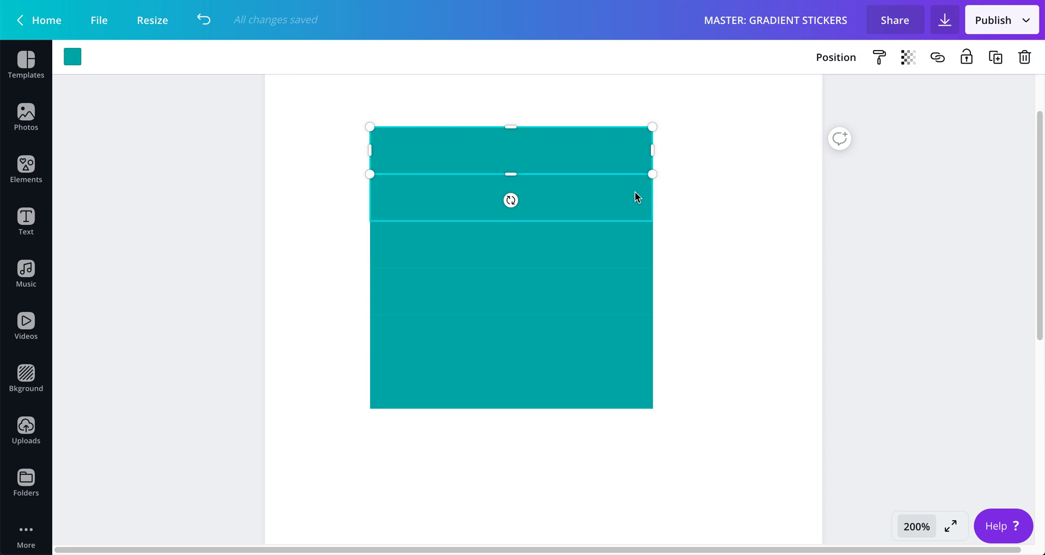
pyautogui.click(613, 194)
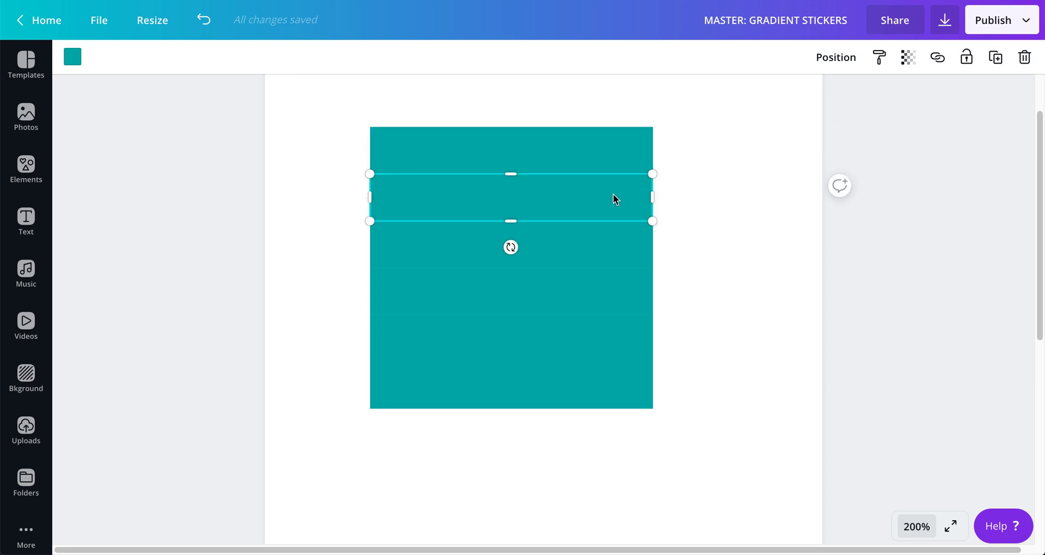
pyautogui.click(910, 65)
# - Set the second and third teal strips' transparency to 80 and 60
pyautogui.doubleClick(899, 93)
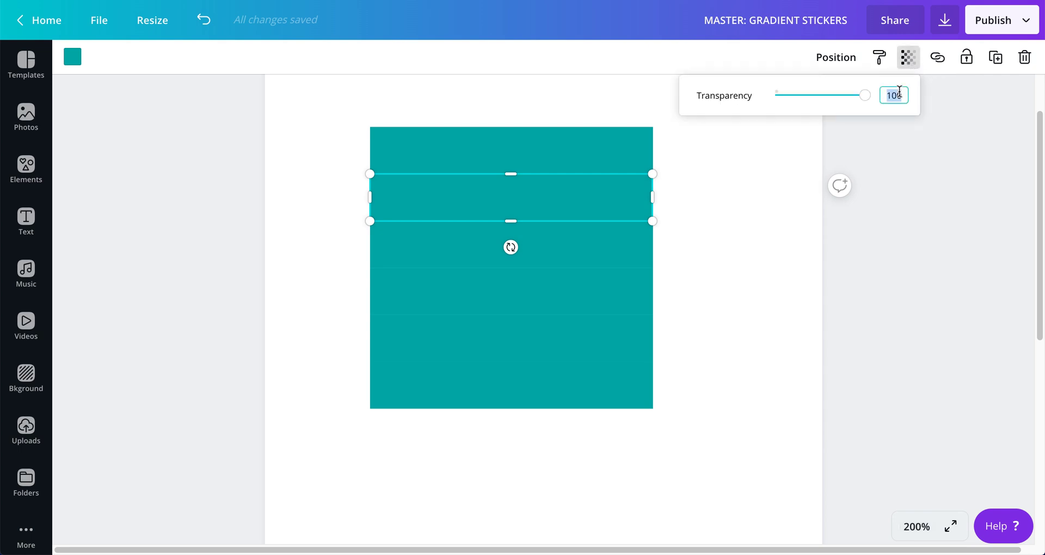
pyautogui.write('80')
pyautogui.press('Return')
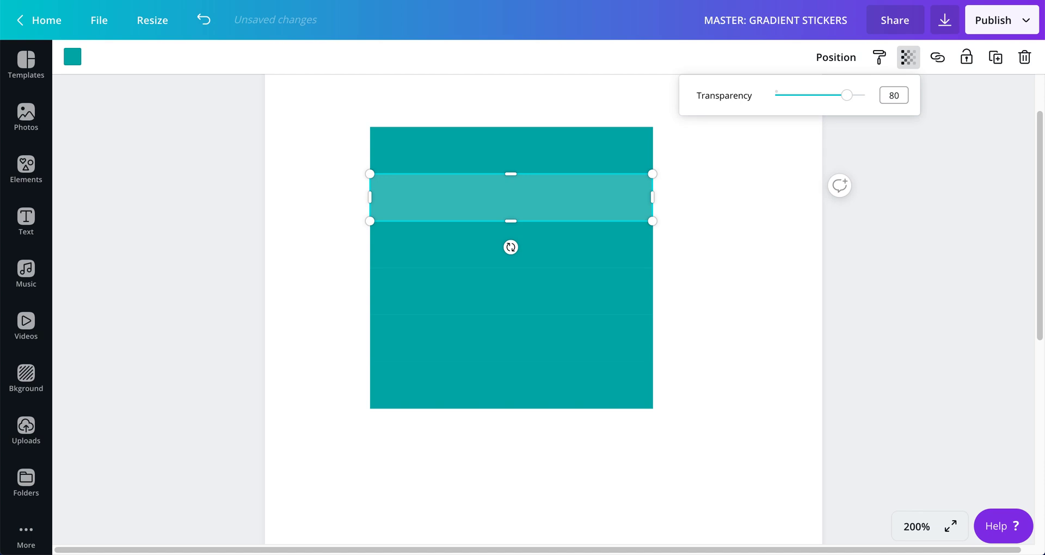
pyautogui.click(771, 194)
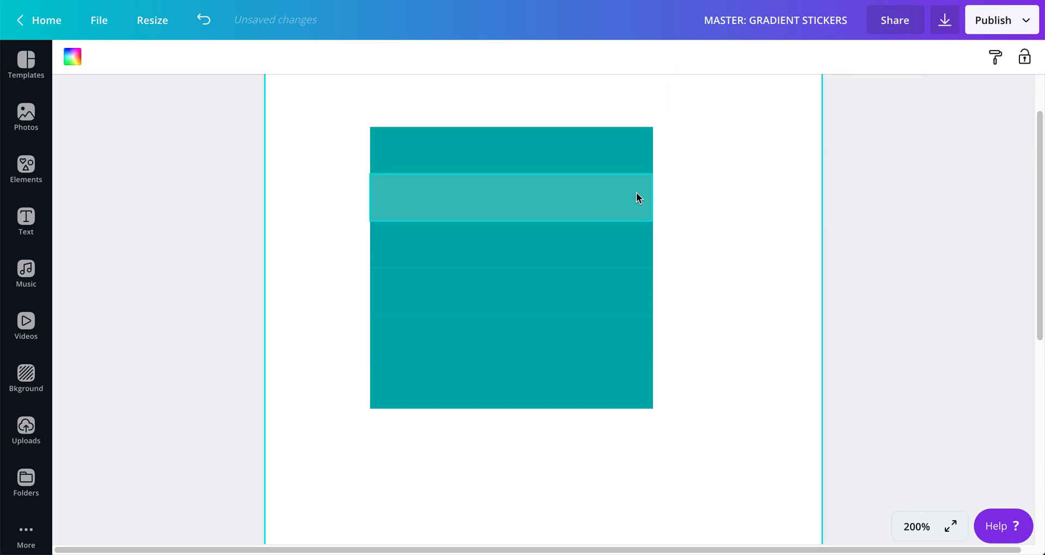
pyautogui.click(632, 242)
pyautogui.click(906, 57)
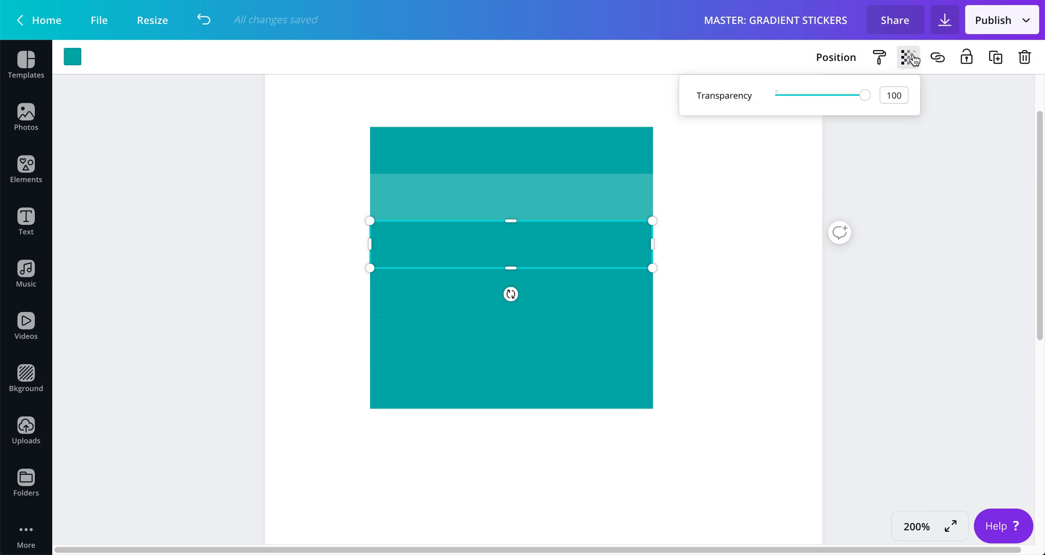
pyautogui.doubleClick(901, 93)
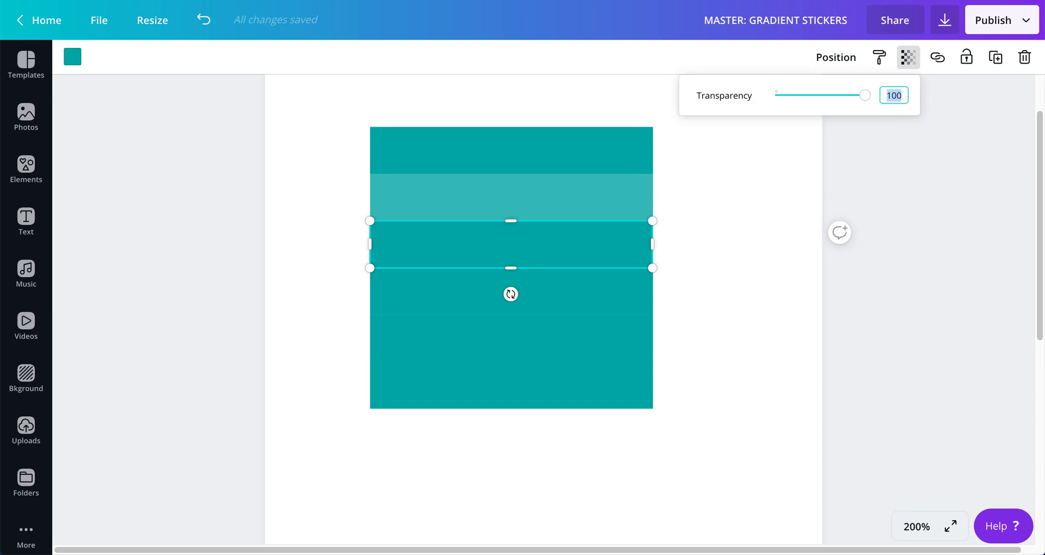
pyautogui.write('60')
pyautogui.press('Return')
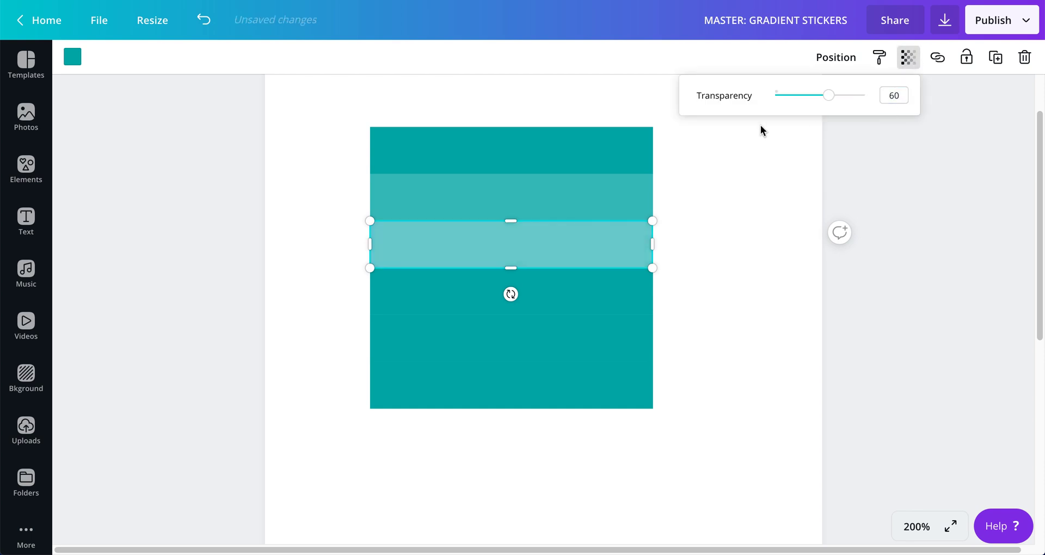
pyautogui.click(693, 188)
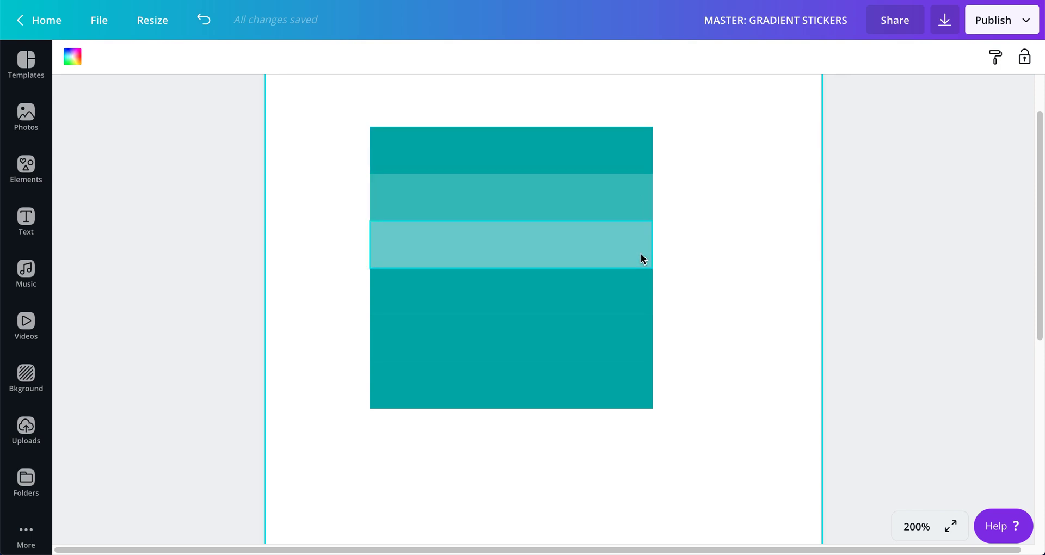
# - Set the fourth and fifth teal strips' transparency to 40 and 20
pyautogui.click(629, 285)
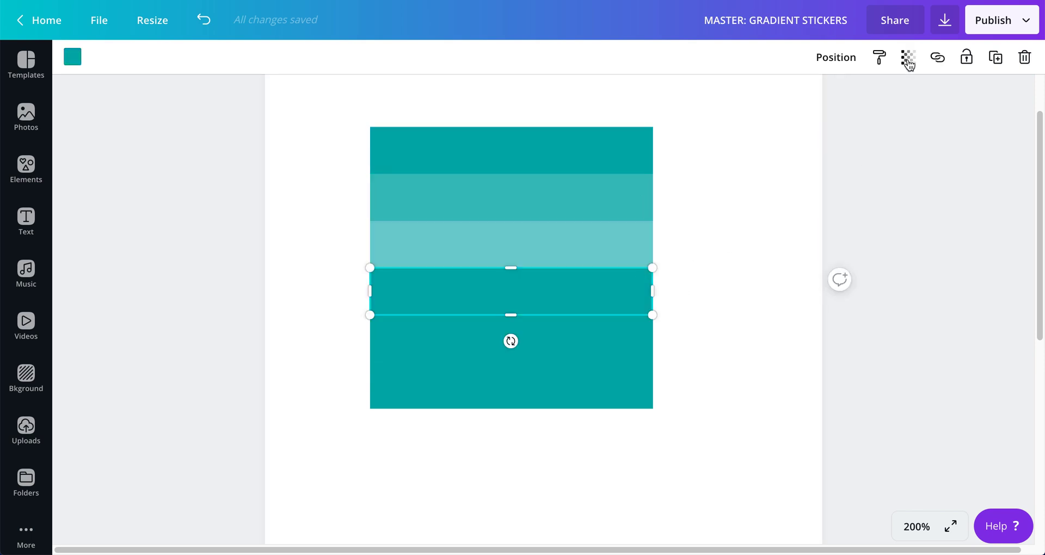
pyautogui.click(907, 61)
pyautogui.click(900, 95)
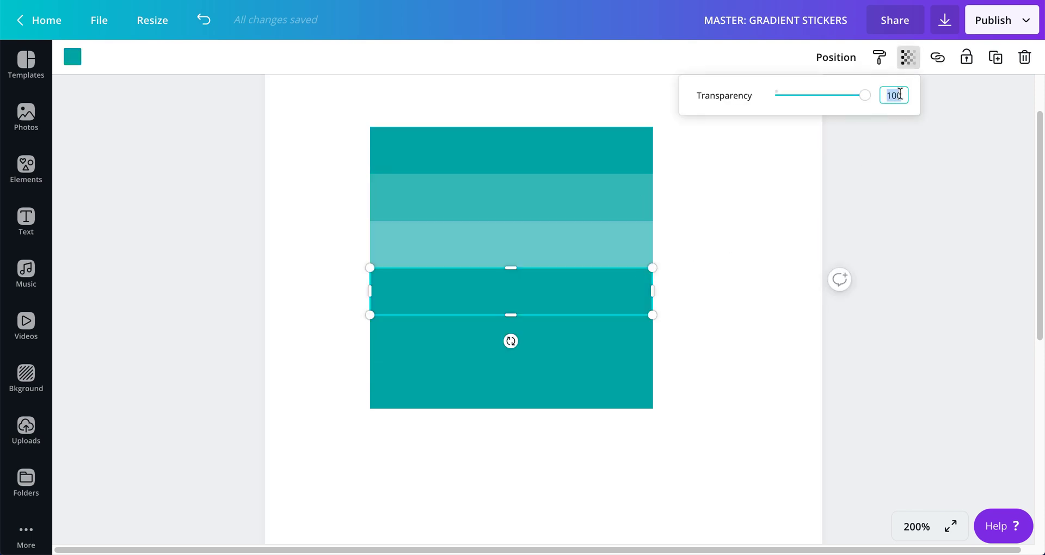
pyautogui.write('40')
pyautogui.press('Return')
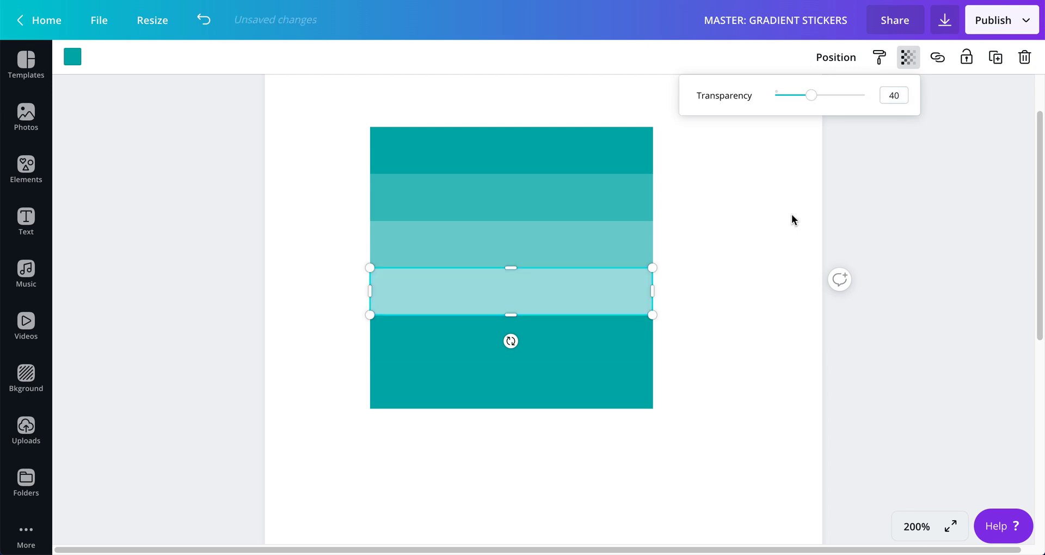
pyautogui.click(634, 335)
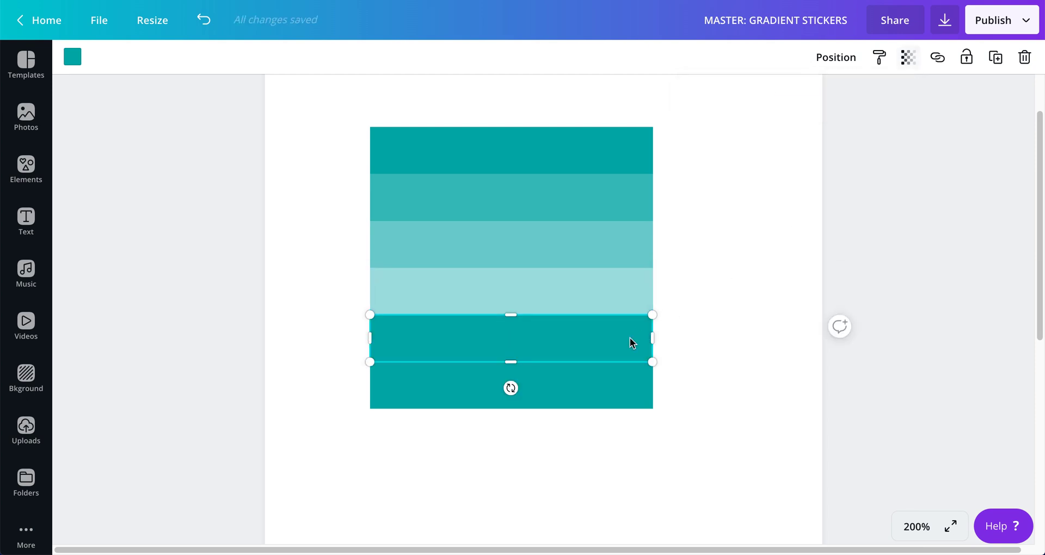
pyautogui.click(914, 62)
pyautogui.click(888, 93)
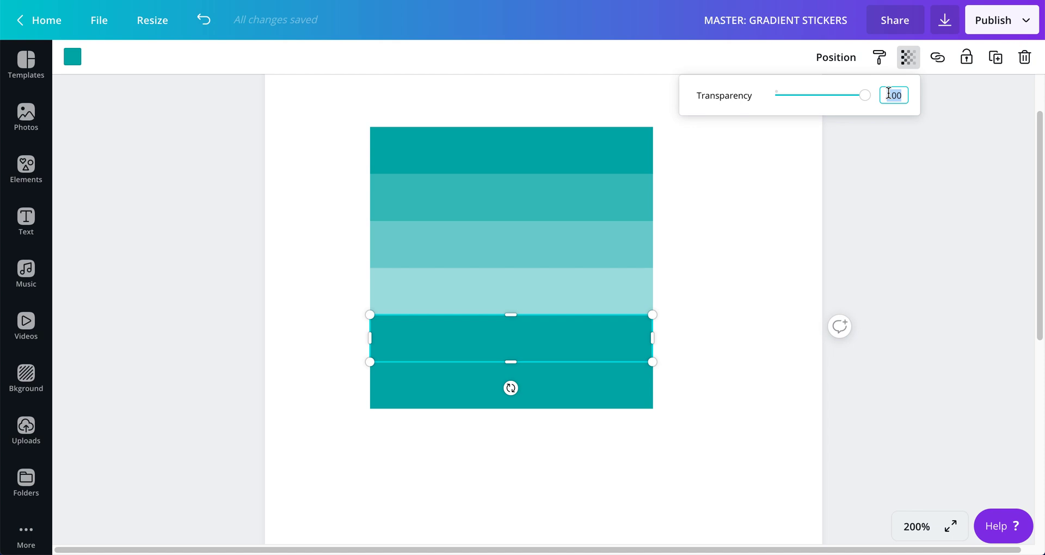
pyautogui.write('20')
pyautogui.press('Return')
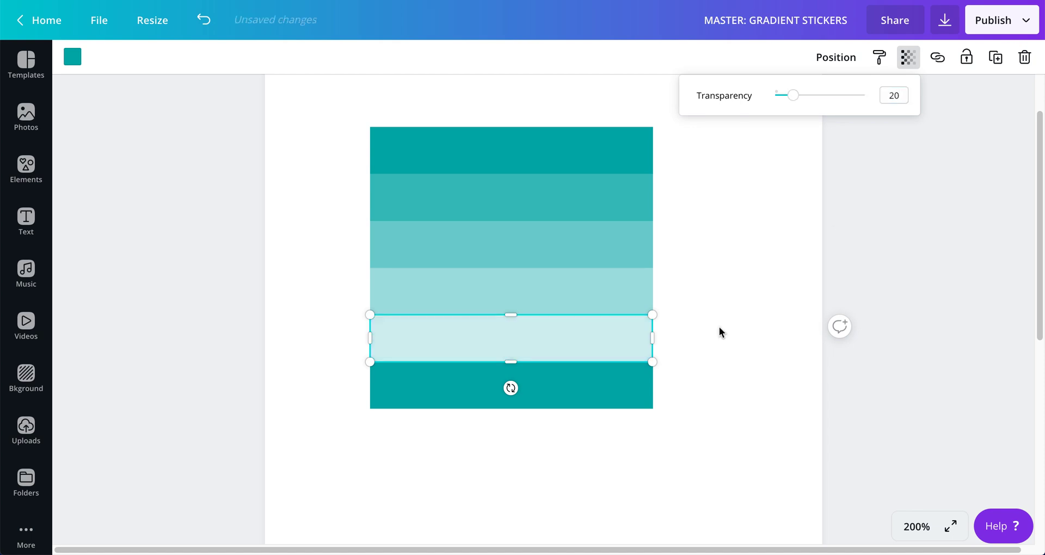
# - Set the bottom teal strip's transparency to 5, leaving a faint tint
pyautogui.click(719, 332)
pyautogui.click(641, 384)
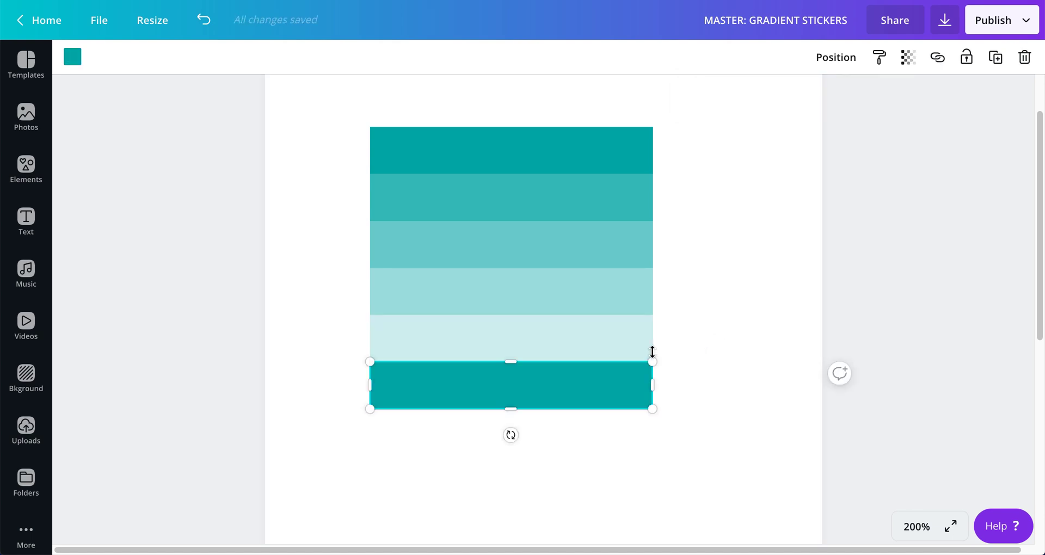
pyautogui.click(901, 63)
pyautogui.click(892, 95)
pyautogui.write('0')
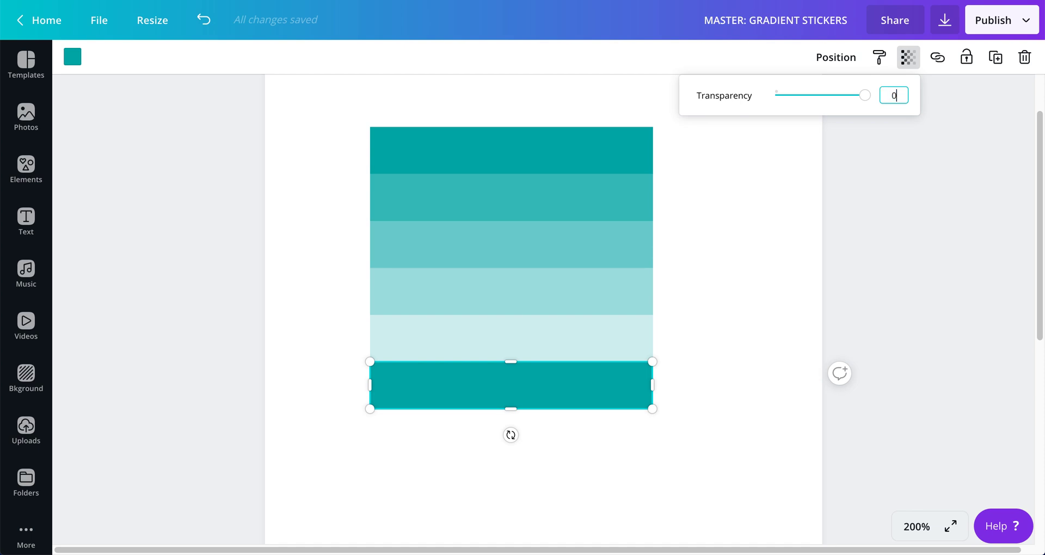
pyautogui.press('Return')
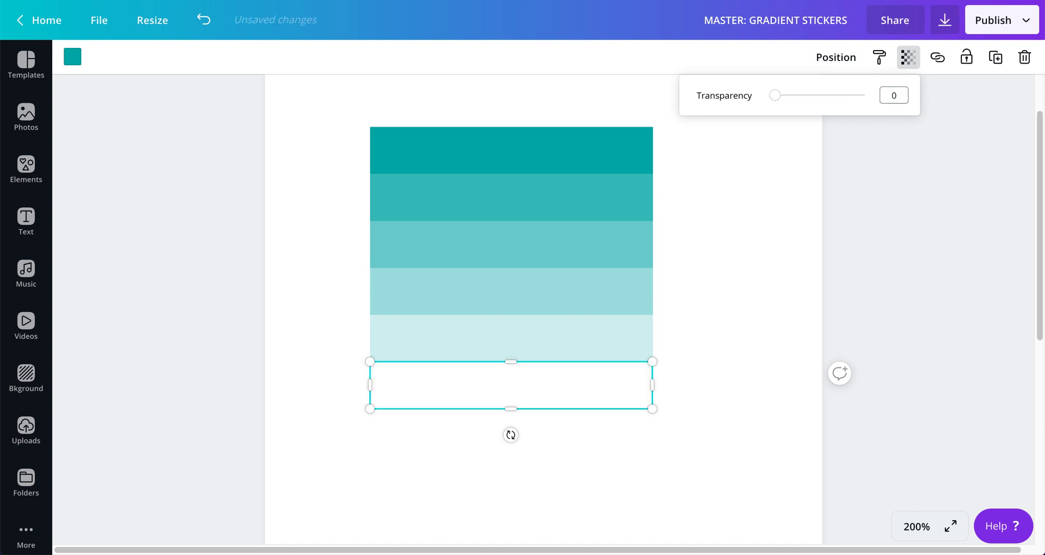
pyautogui.click(747, 367)
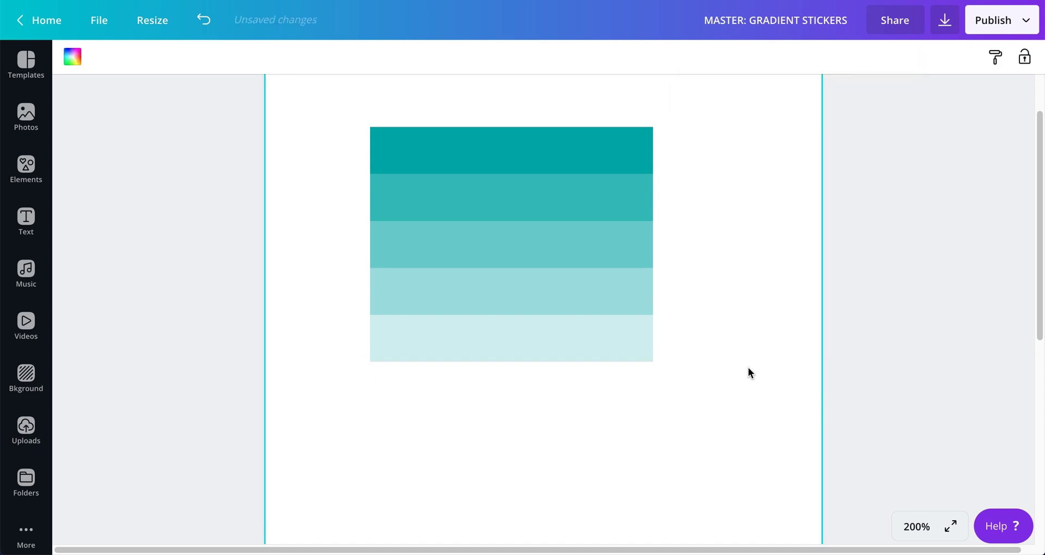
pyautogui.click(625, 393)
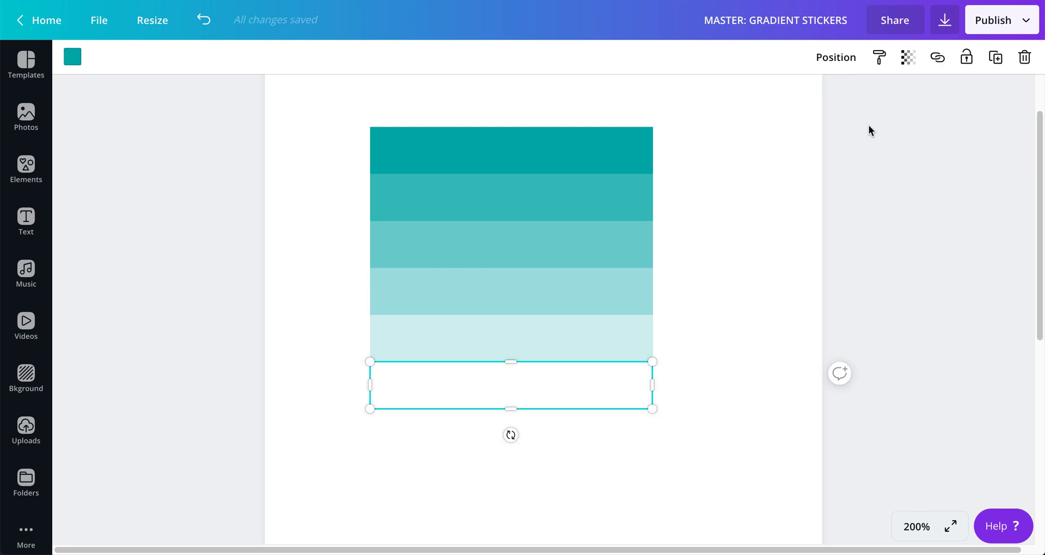
pyautogui.click(906, 64)
pyautogui.click(897, 94)
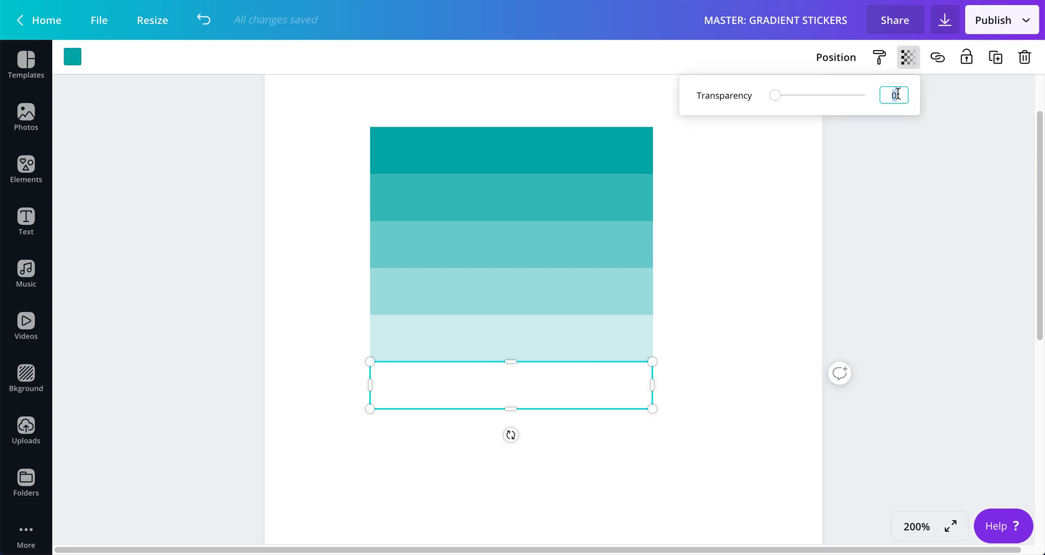
pyautogui.write('5')
pyautogui.click(752, 251)
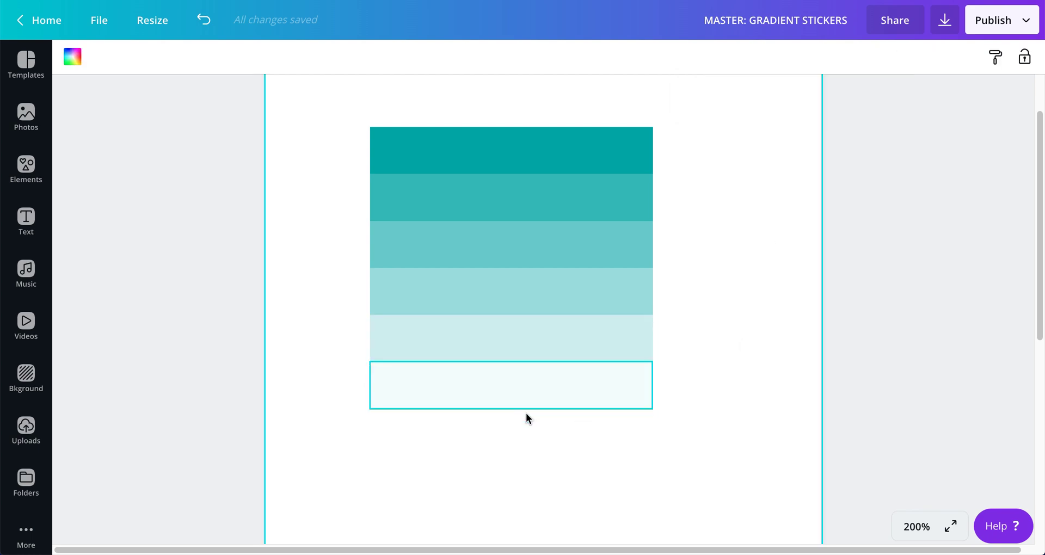
pyautogui.moveTo(680, 110); pyautogui.dragTo(518, 445)
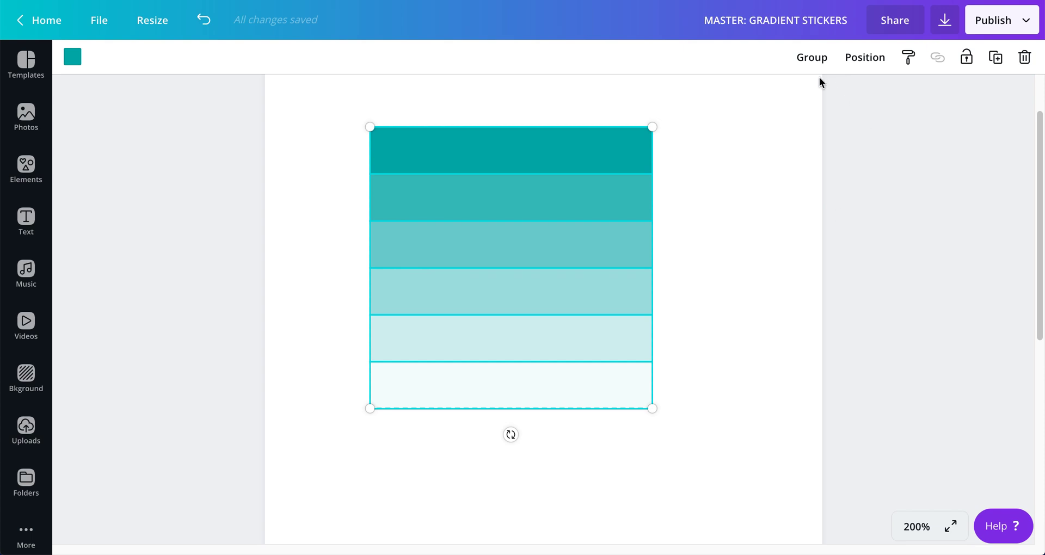
# - Group the six teal strips into one gradient sticker and nudge it left
pyautogui.moveTo(715, 103); pyautogui.dragTo(570, 457)
pyautogui.click(813, 67)
pyautogui.click(700, 280)
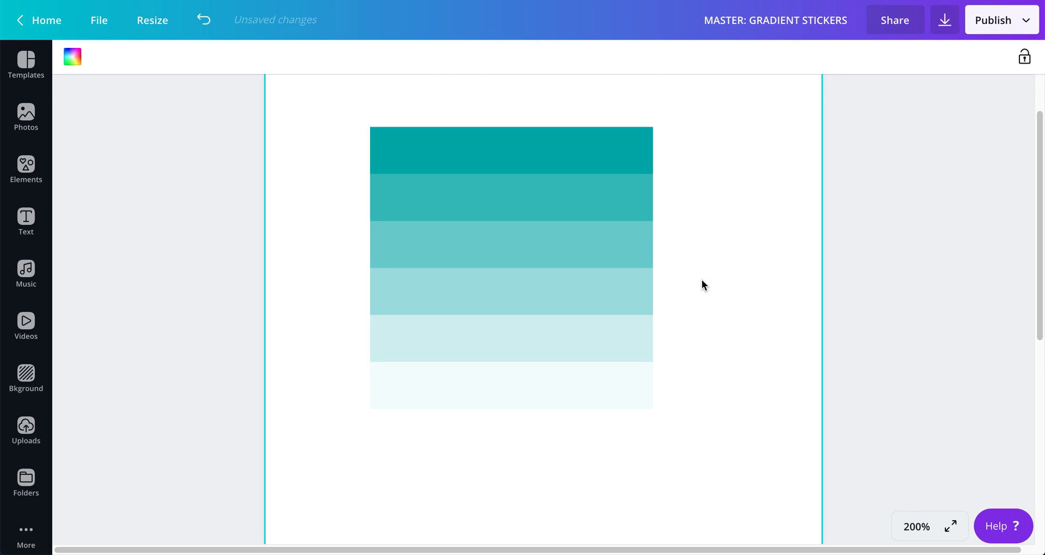
pyautogui.click(493, 308)
pyautogui.click(801, 283)
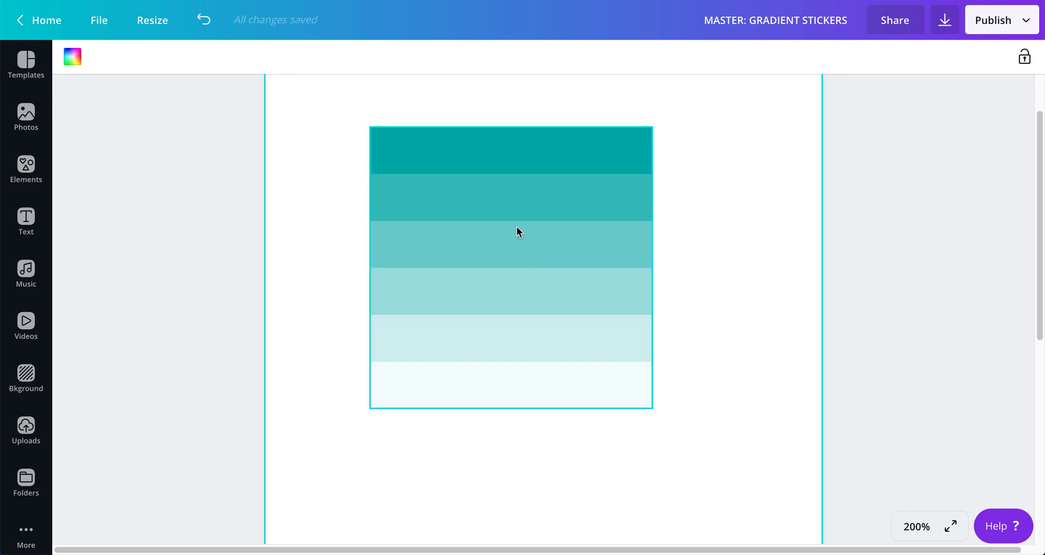
pyautogui.click(507, 197)
pyautogui.moveTo(507, 196); pyautogui.dragTo(435, 199)
pyautogui.click(719, 207)
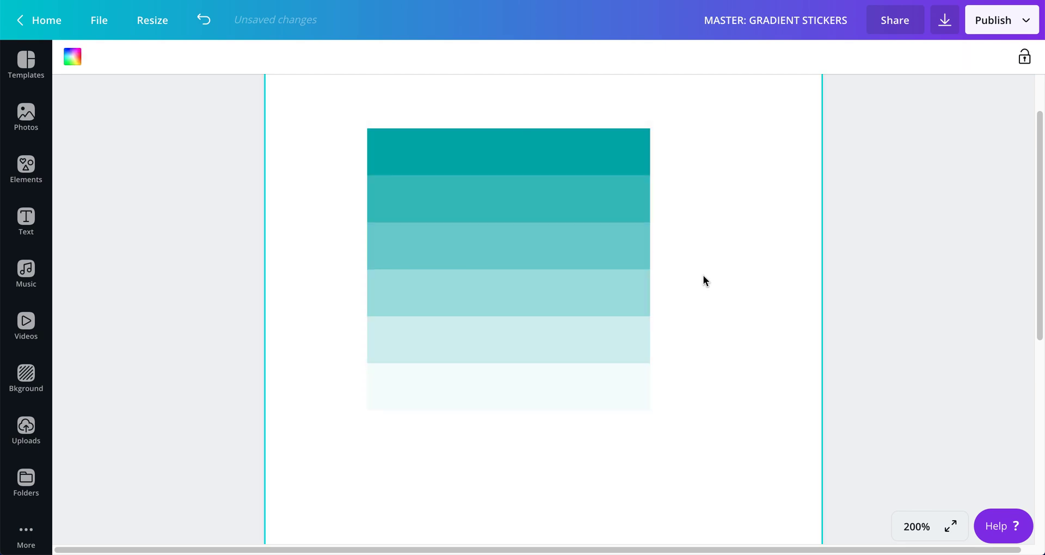
# - At 100% zoom, move the sticker into the page's top-left corner and open Elements
pyautogui.click(917, 527)
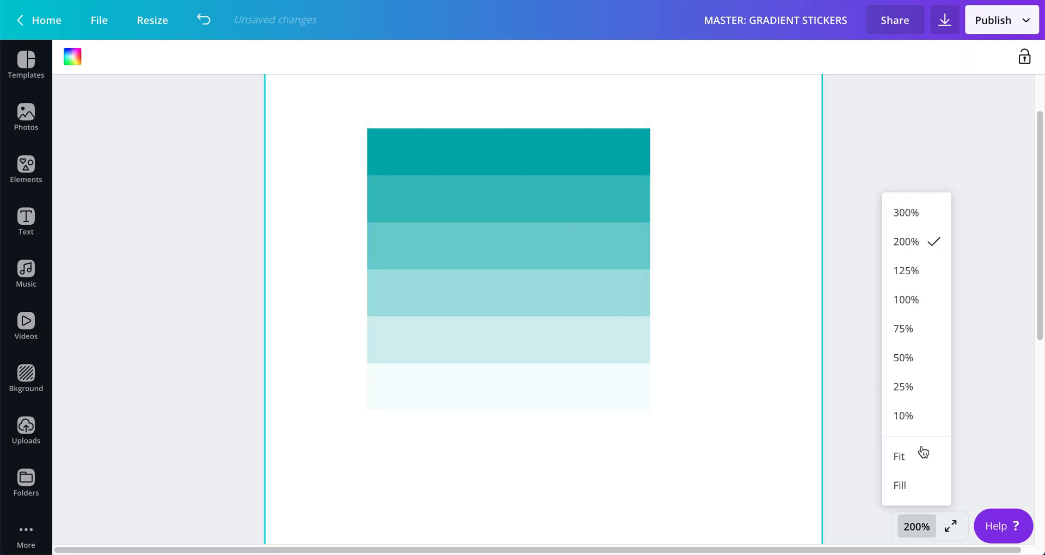
pyautogui.click(916, 304)
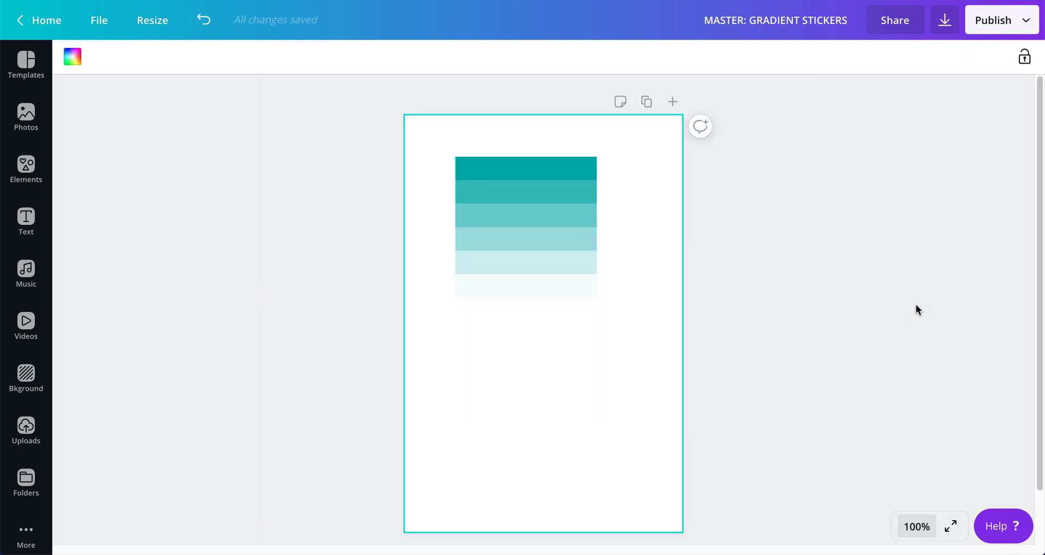
pyautogui.click(550, 235)
pyautogui.moveTo(534, 221); pyautogui.dragTo(499, 194)
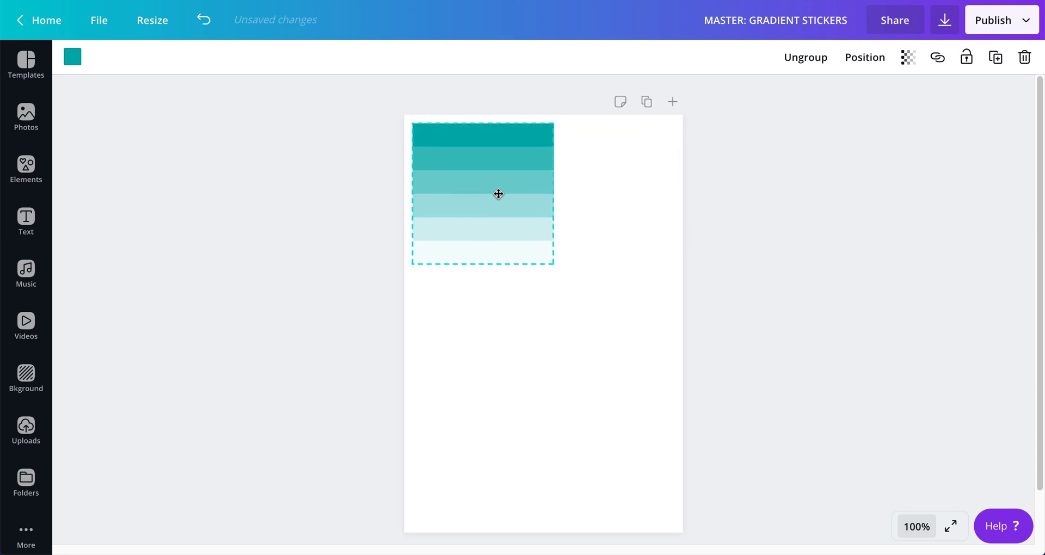
pyautogui.click(603, 192)
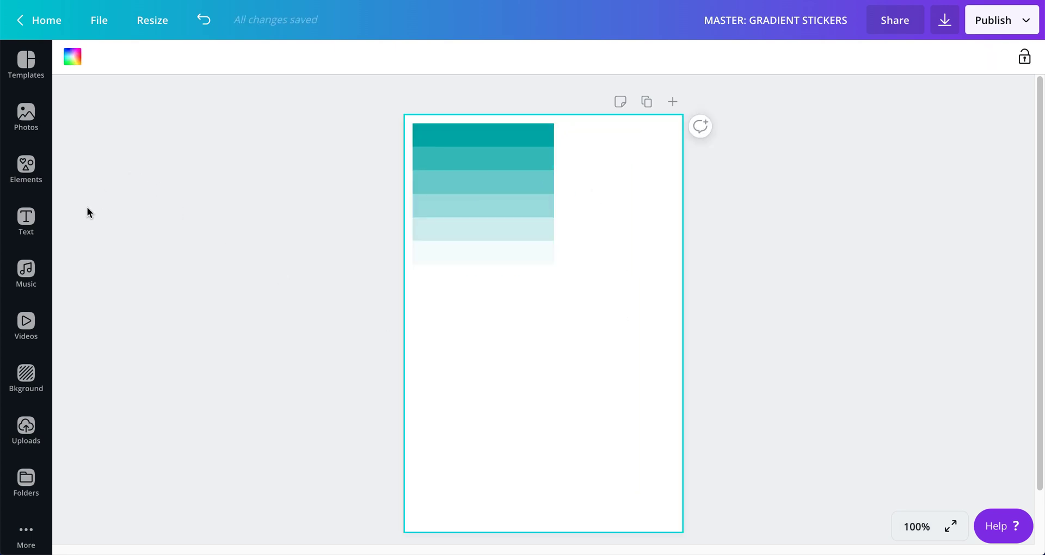
pyautogui.click(28, 169)
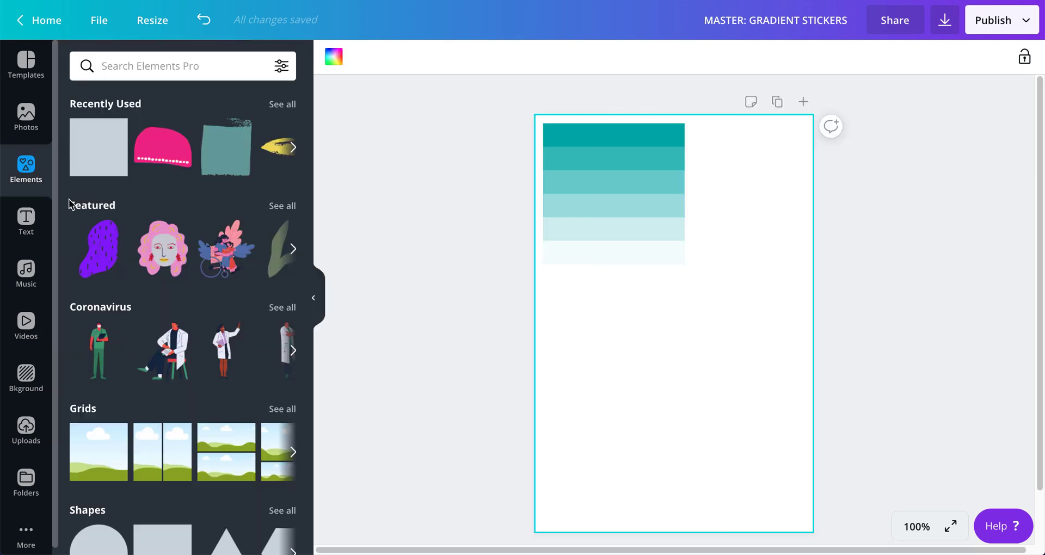
# - Add a circle shape from Elements and shrink it below the gradient sticker
pyautogui.click(96, 544)
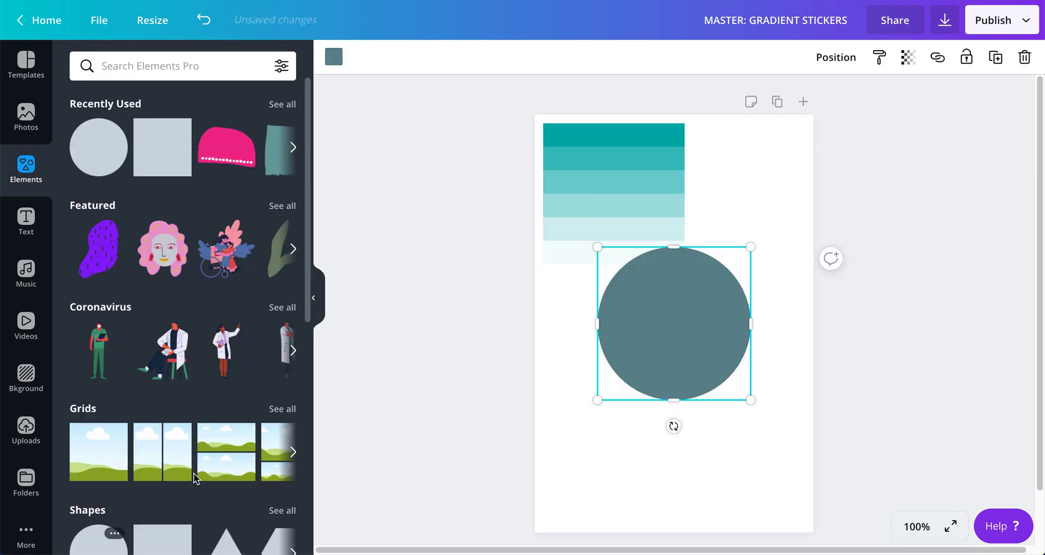
pyautogui.click(318, 302)
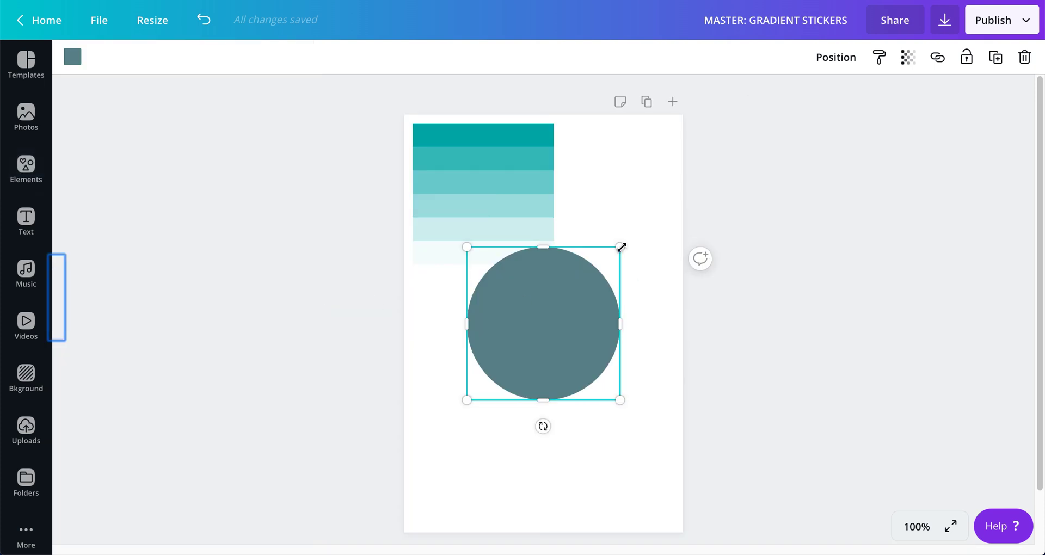
pyautogui.moveTo(621, 248); pyautogui.dragTo(497, 305)
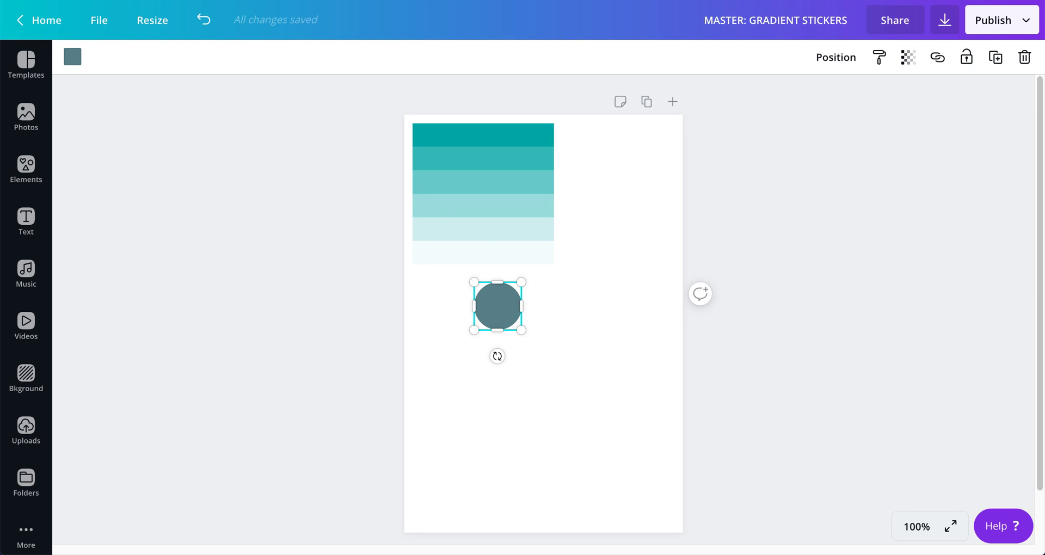
pyautogui.click(916, 526)
pyautogui.click(925, 243)
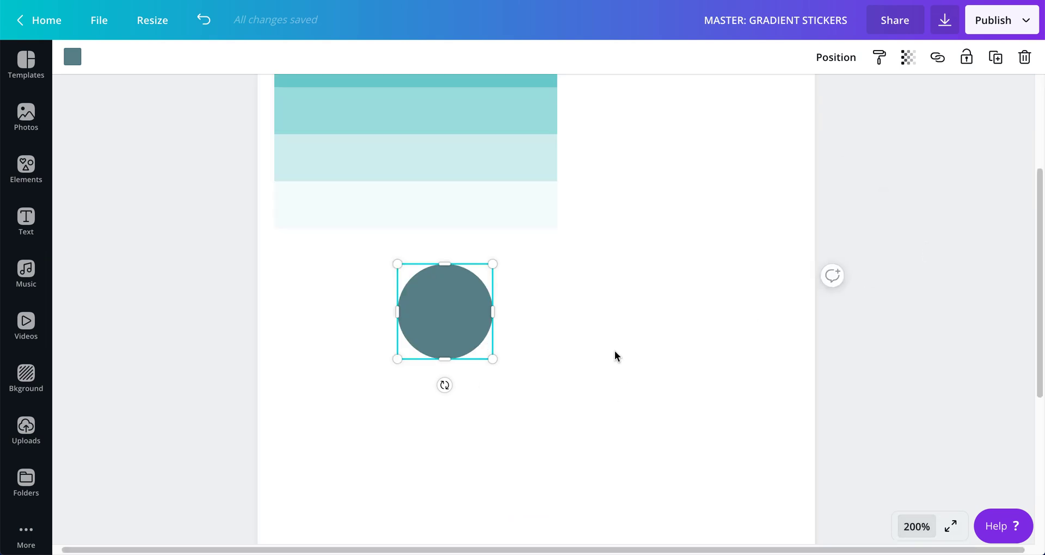
pyautogui.click(918, 531)
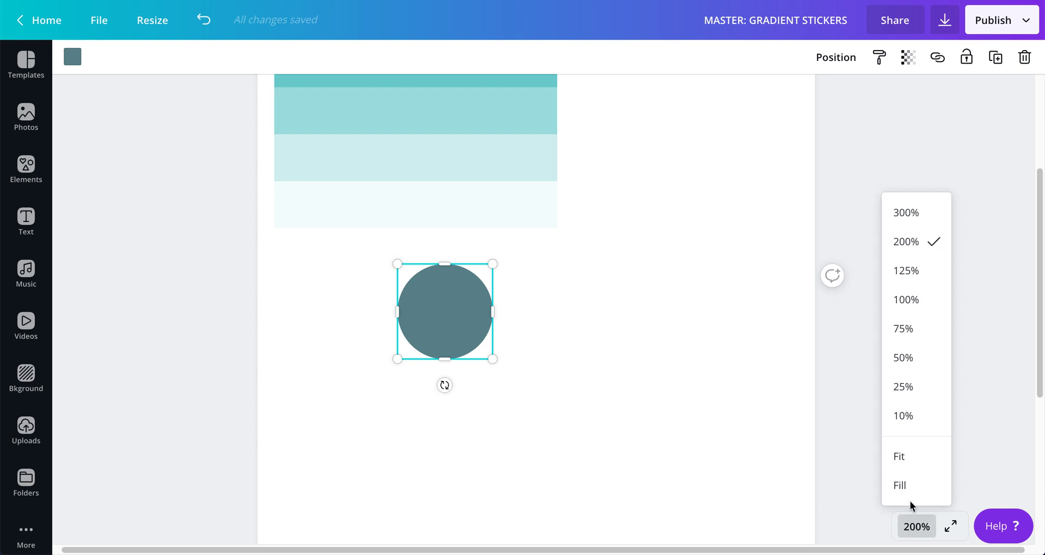
pyautogui.click(837, 360)
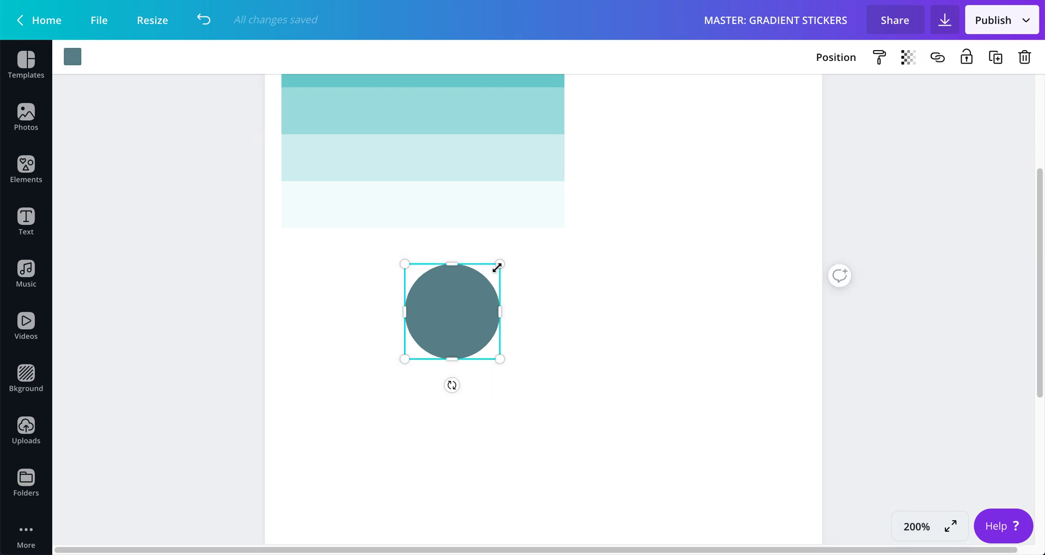
pyautogui.moveTo(499, 264); pyautogui.dragTo(412, 320)
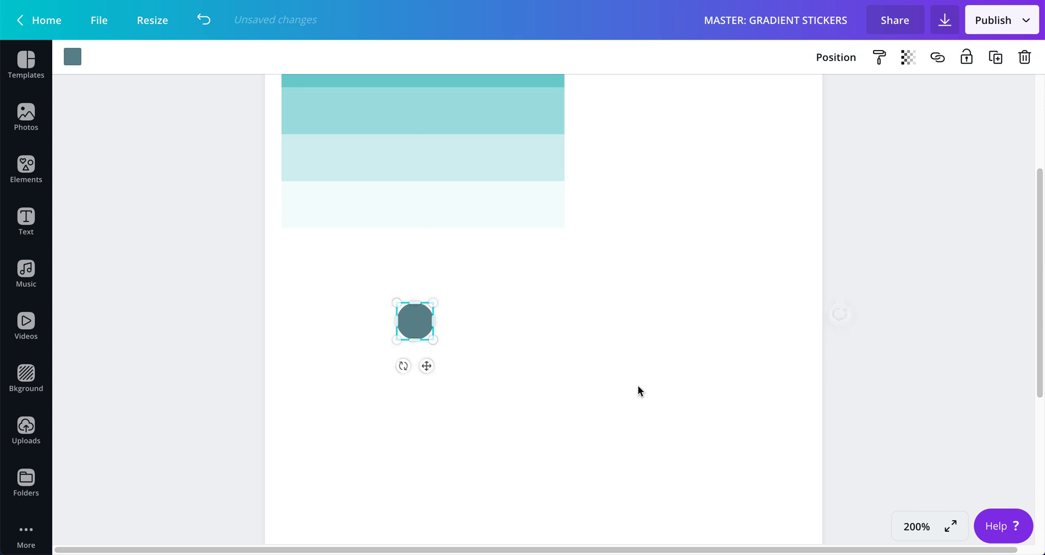
# - At 300% zoom, move the circle toward the top-left and resize it to 0.2 by 0.2
pyautogui.scroll(-2, 637, 389)
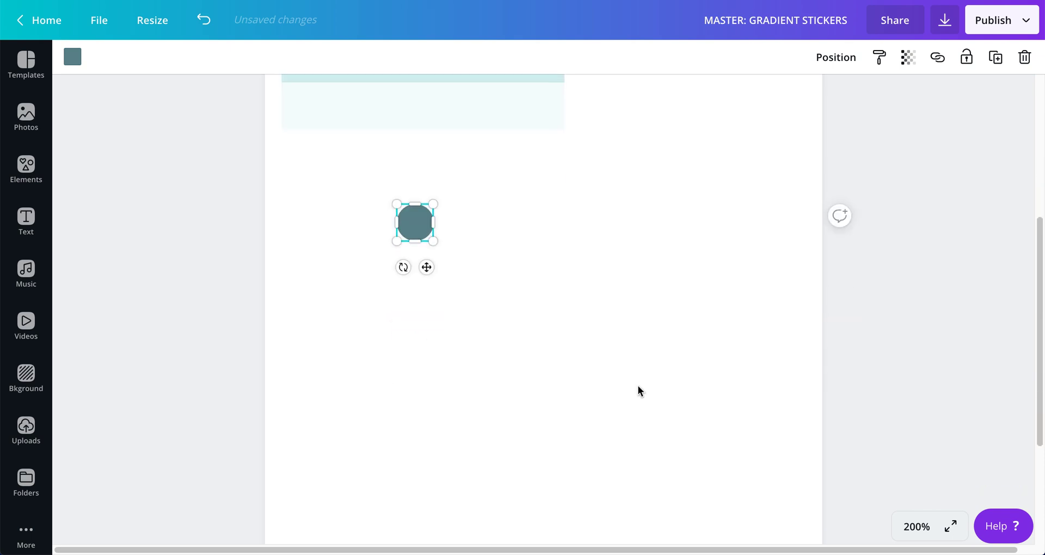
pyautogui.click(908, 527)
pyautogui.click(906, 213)
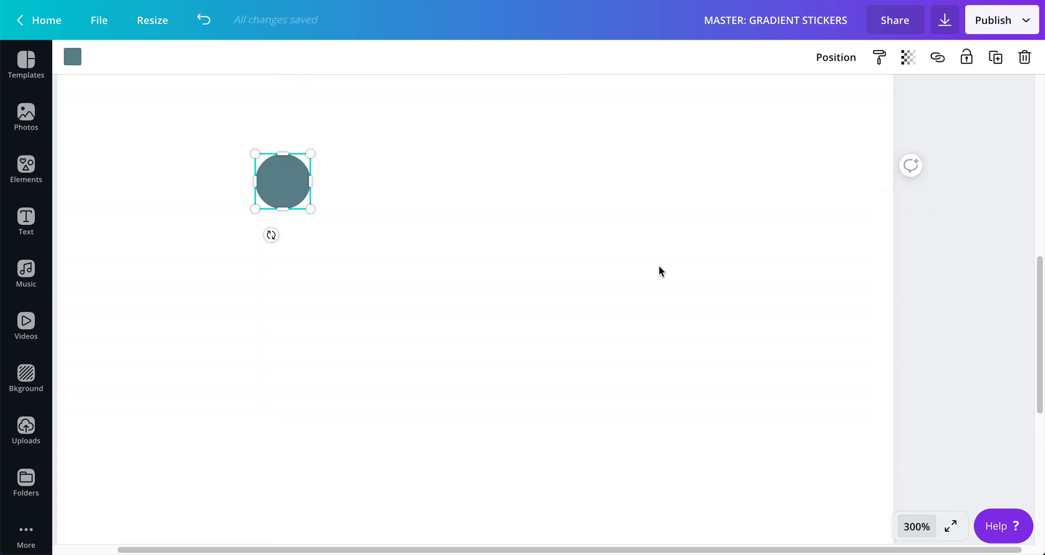
pyautogui.moveTo(507, 550); pyautogui.dragTo(391, 550)
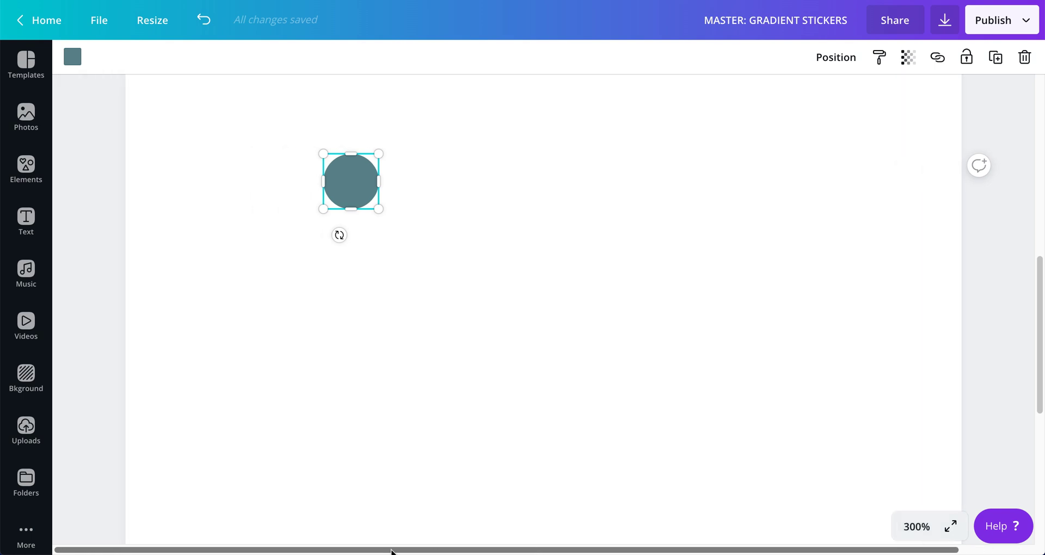
pyautogui.click(426, 458)
pyautogui.scroll(4, 416, 154)
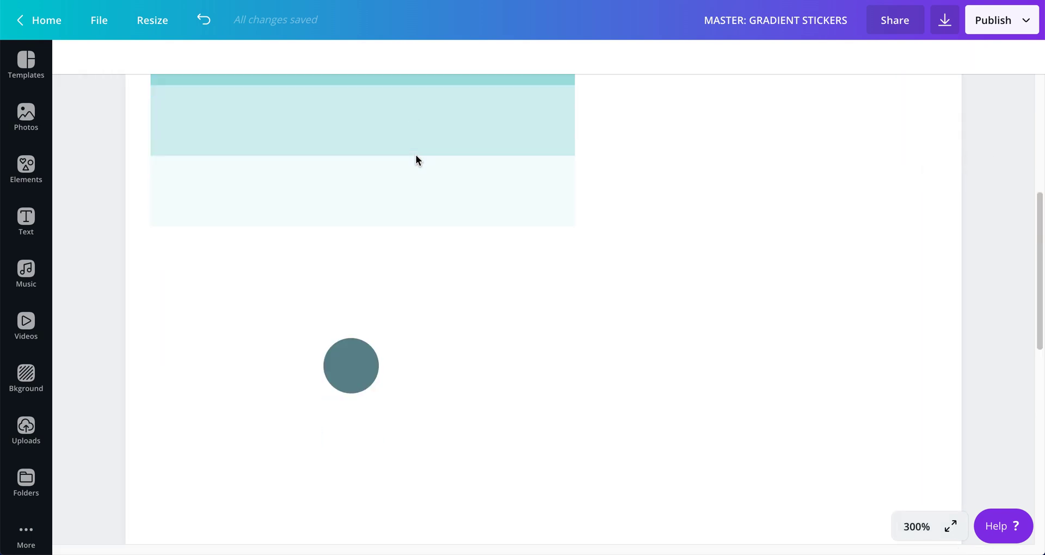
pyautogui.scroll(-3, 415, 155)
pyautogui.click(350, 207)
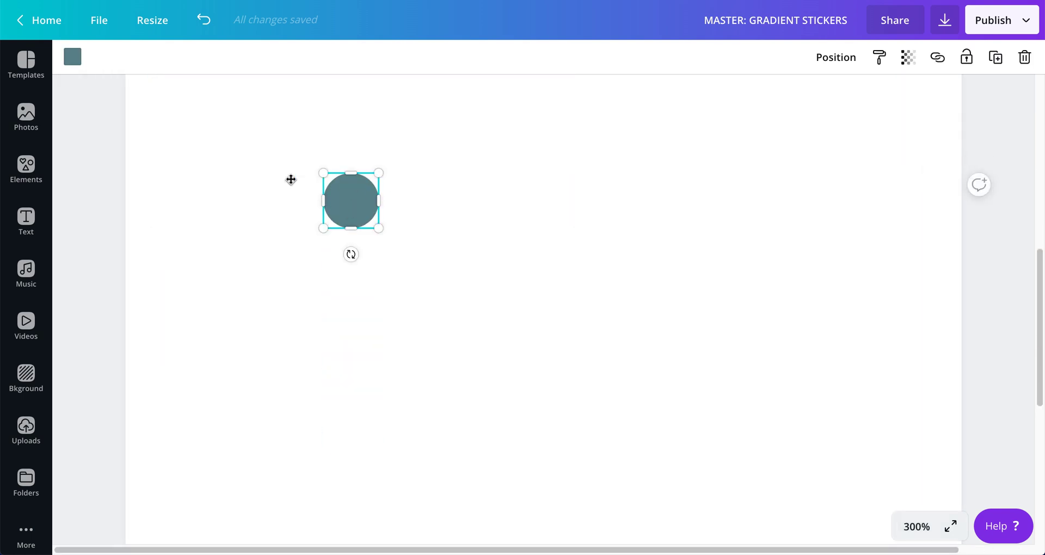
pyautogui.moveTo(291, 179); pyautogui.dragTo(216, 173)
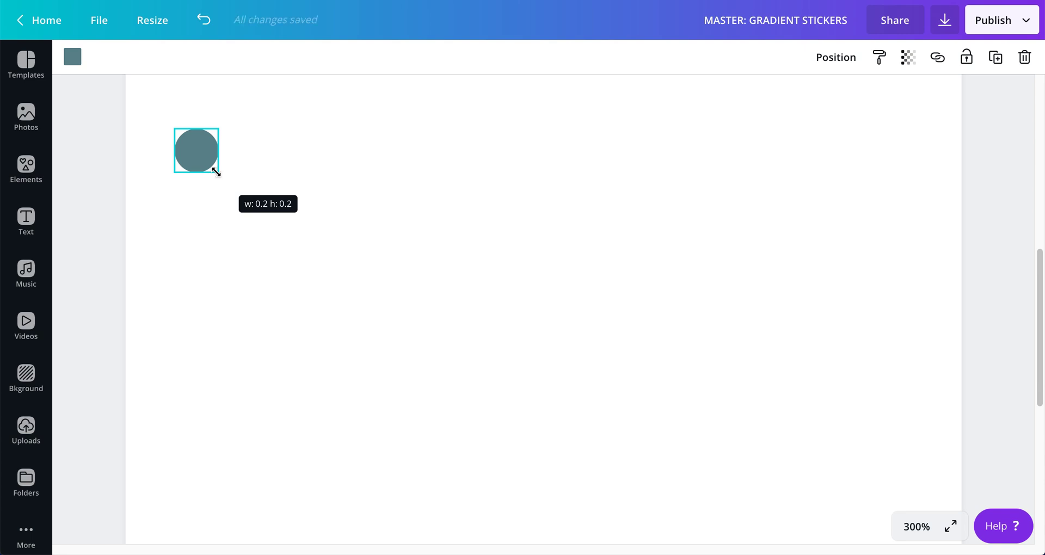
pyautogui.moveTo(216, 173); pyautogui.dragTo(216, 173)
pyautogui.click(246, 165)
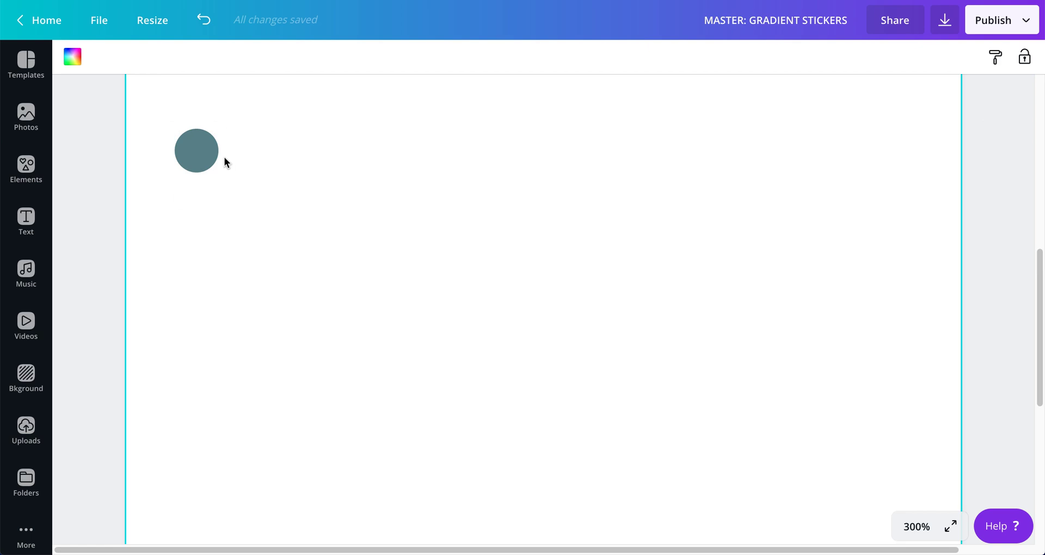
# - Search colours for 'PIN' and recolour the circle dark Strawberry Almond Bar pink
pyautogui.click(202, 142)
pyautogui.click(70, 56)
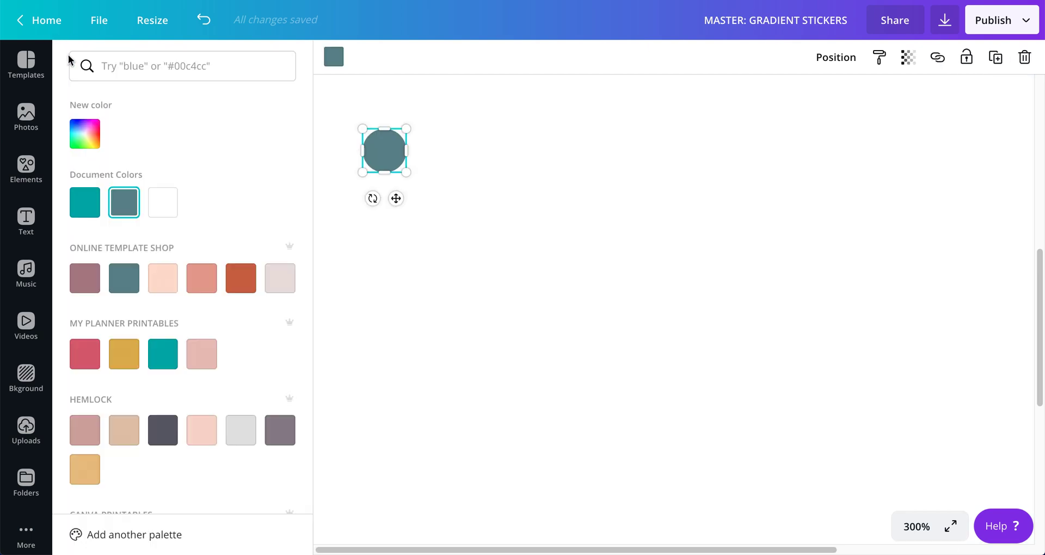
pyautogui.click(125, 54)
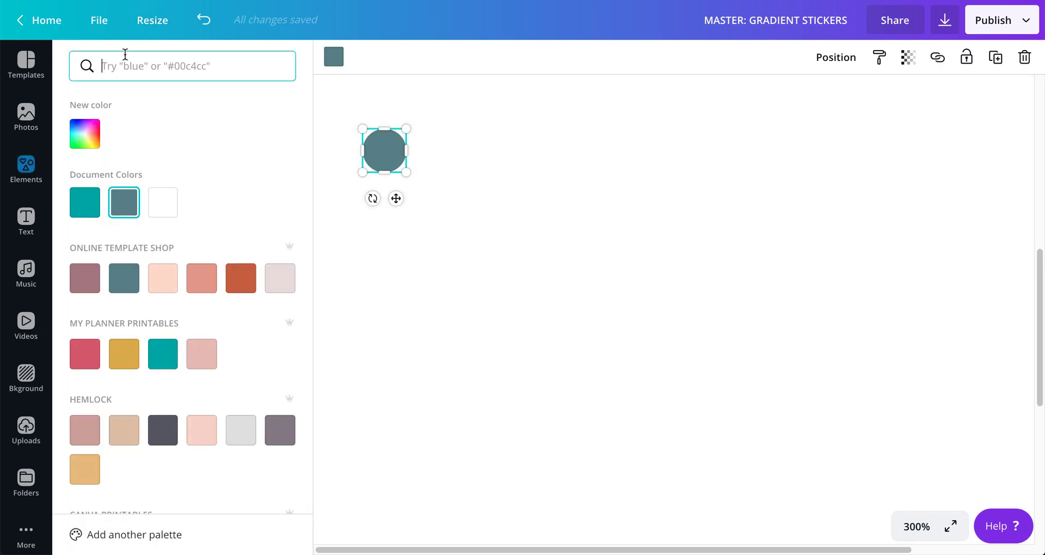
pyautogui.write('PINK')
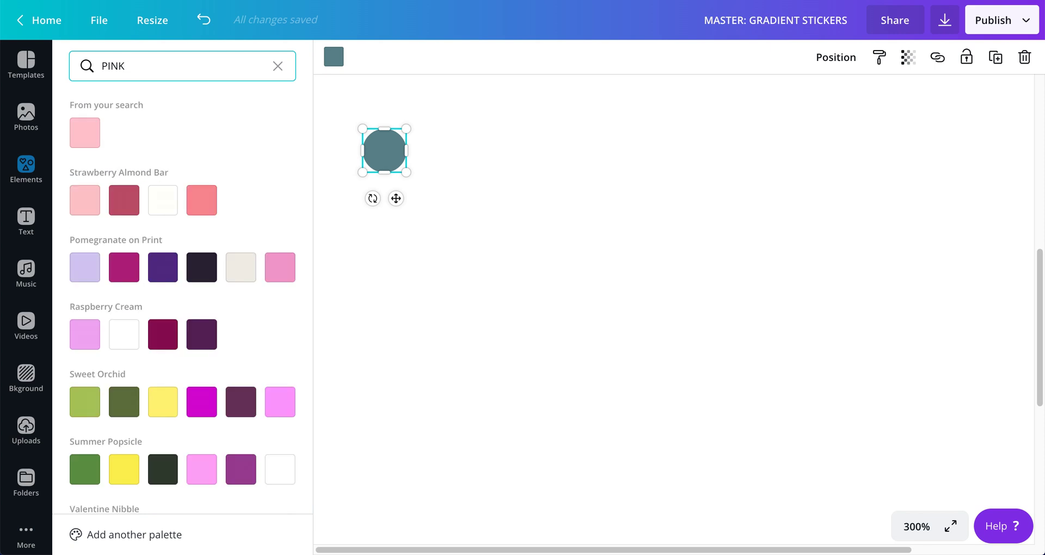
pyautogui.click(128, 209)
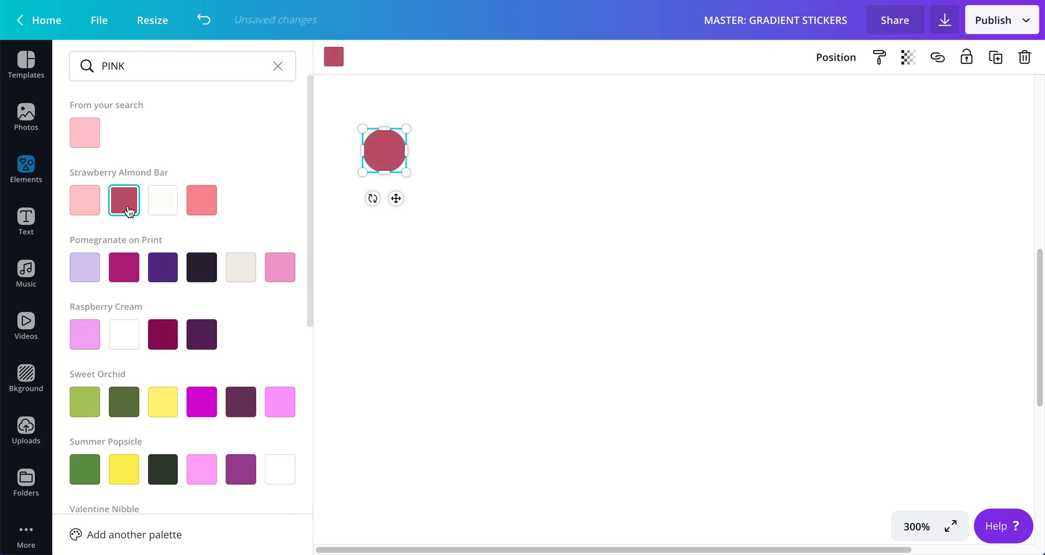
pyautogui.press('Escape')
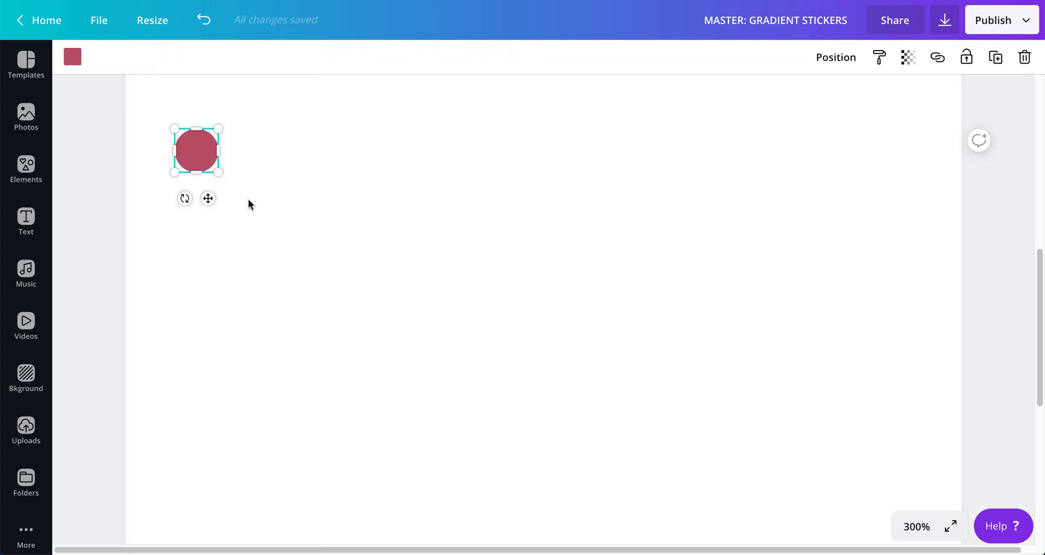
# - Duplicate the pink circle in doubling batches to make a top row of eight
pyautogui.click(994, 59)
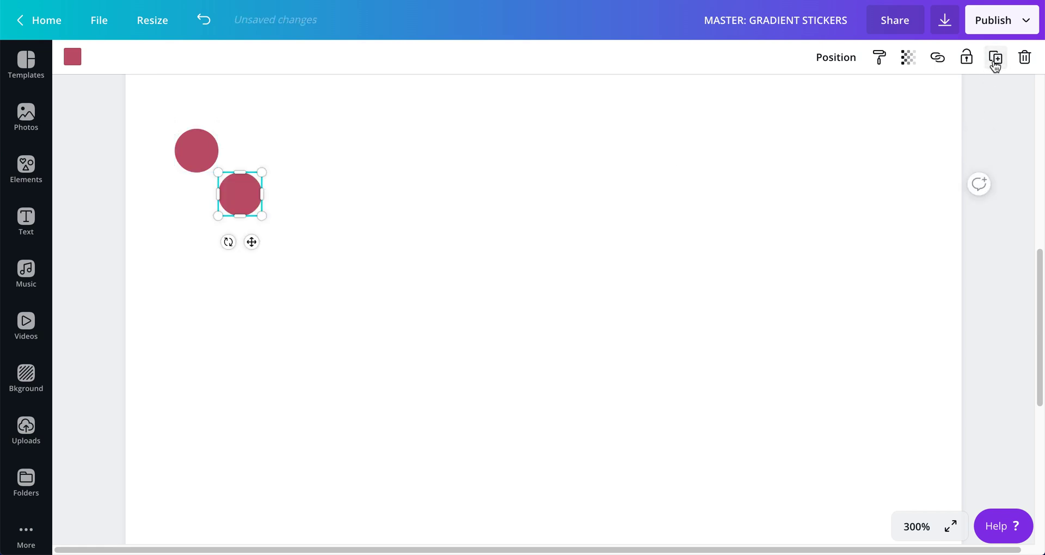
pyautogui.moveTo(241, 198); pyautogui.dragTo(253, 152)
pyautogui.moveTo(159, 116); pyautogui.dragTo(365, 156)
pyautogui.click(994, 60)
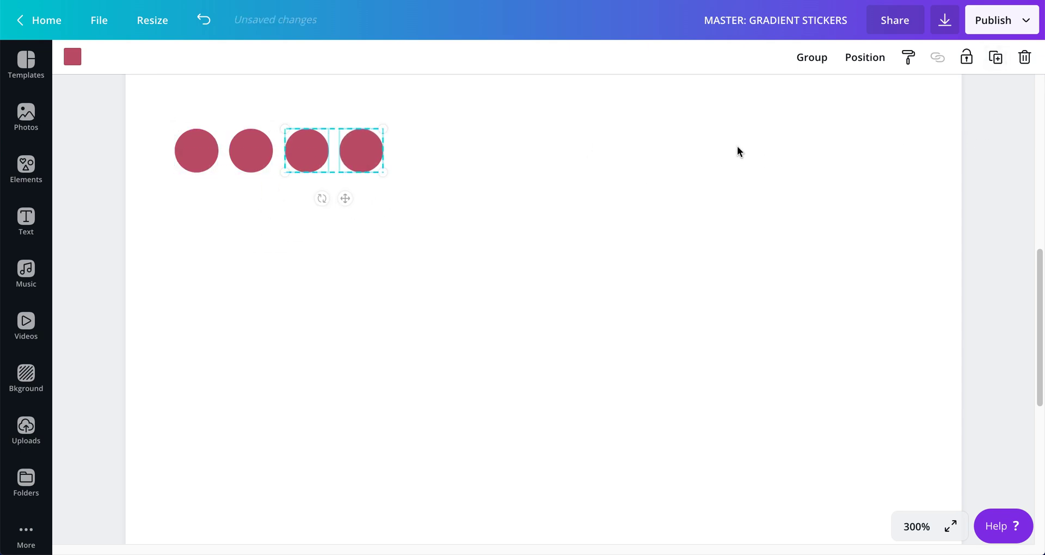
pyautogui.moveTo(146, 113); pyautogui.dragTo(460, 214)
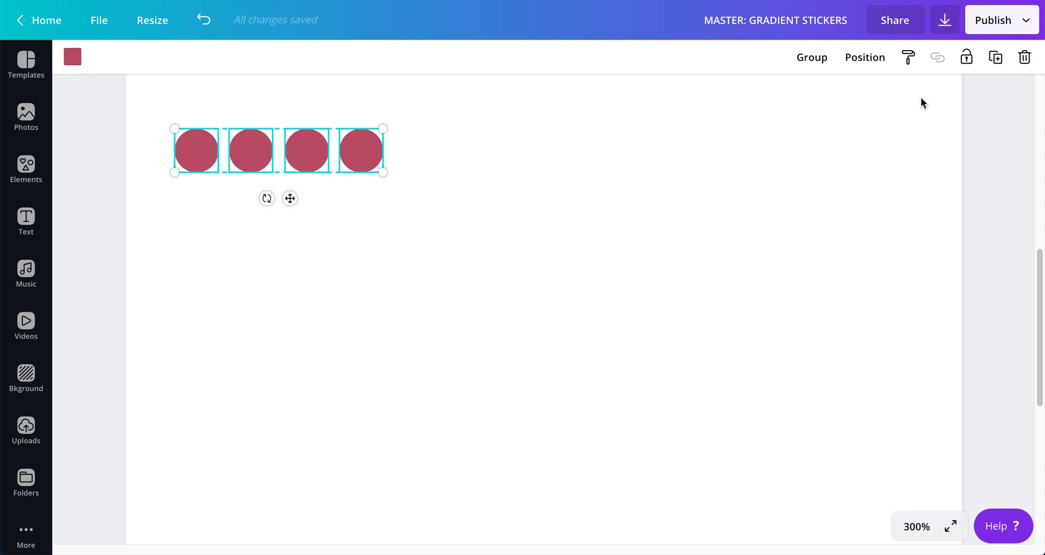
pyautogui.click(994, 58)
pyautogui.moveTo(403, 197); pyautogui.dragTo(576, 150)
# - Space all eight pink circles evenly horizontally
pyautogui.moveTo(666, 124); pyautogui.dragTo(126, 222)
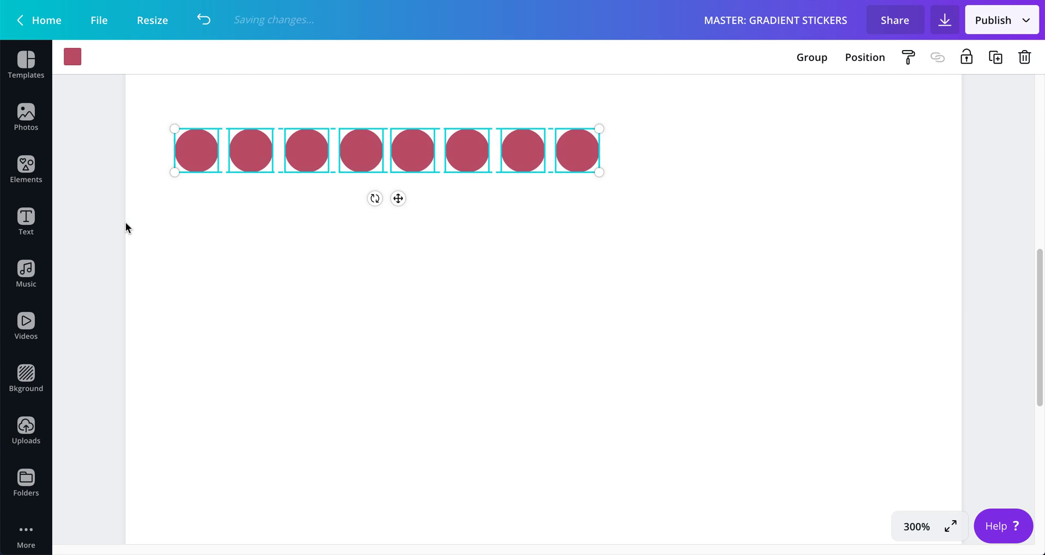
pyautogui.click(879, 59)
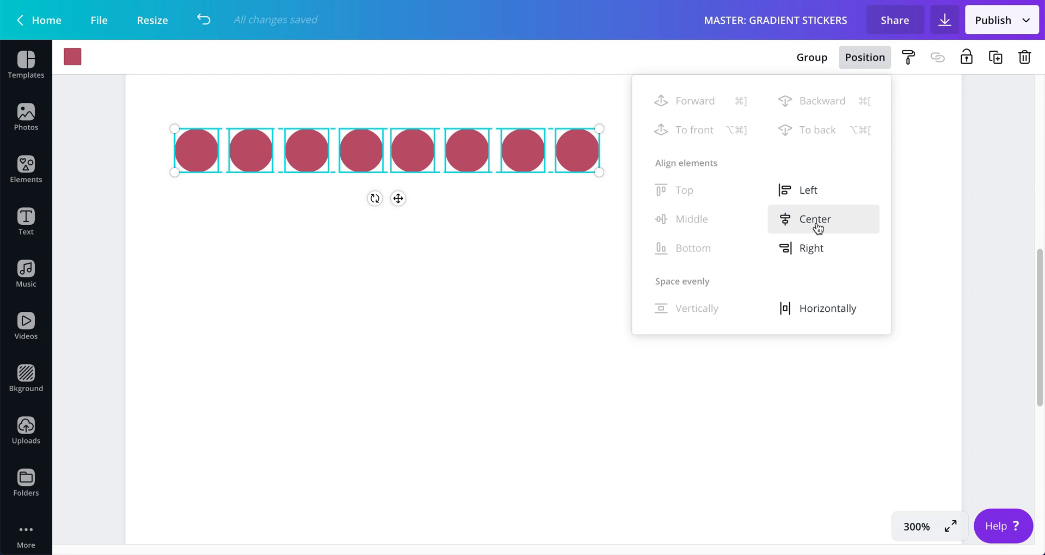
pyautogui.click(829, 315)
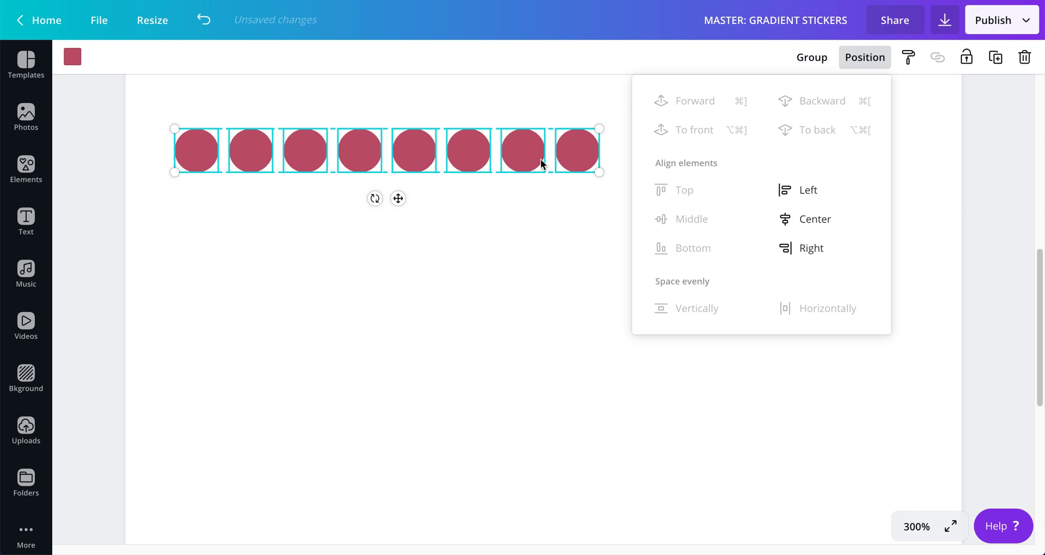
pyautogui.click(504, 298)
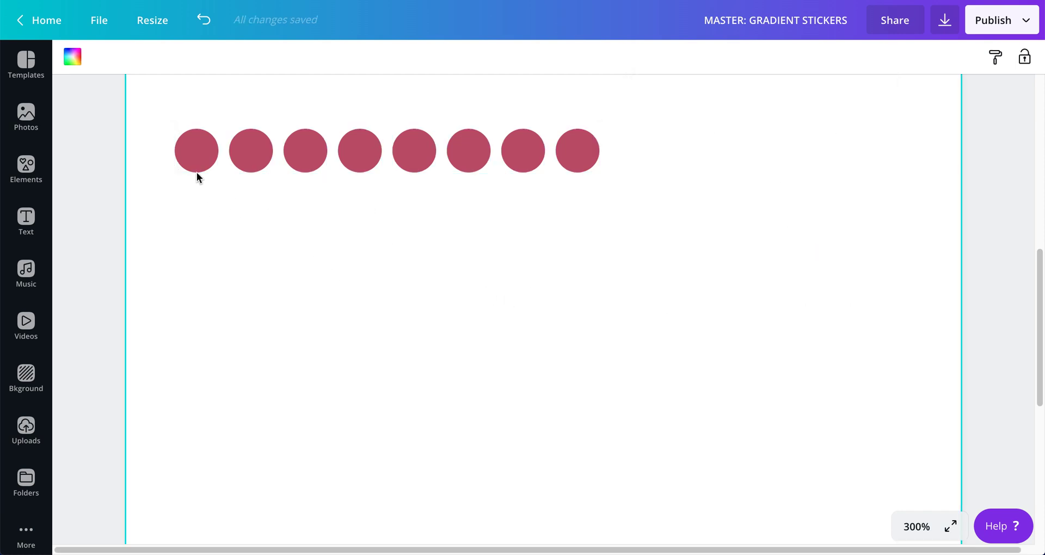
# - Set the second and third pink circles to transparency 90 and 80
pyautogui.click(246, 158)
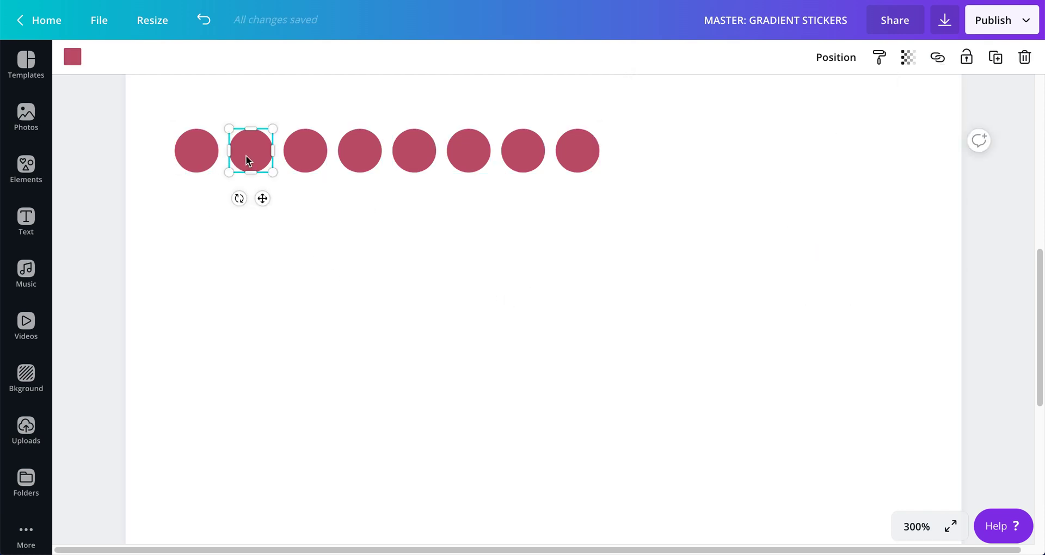
pyautogui.click(907, 57)
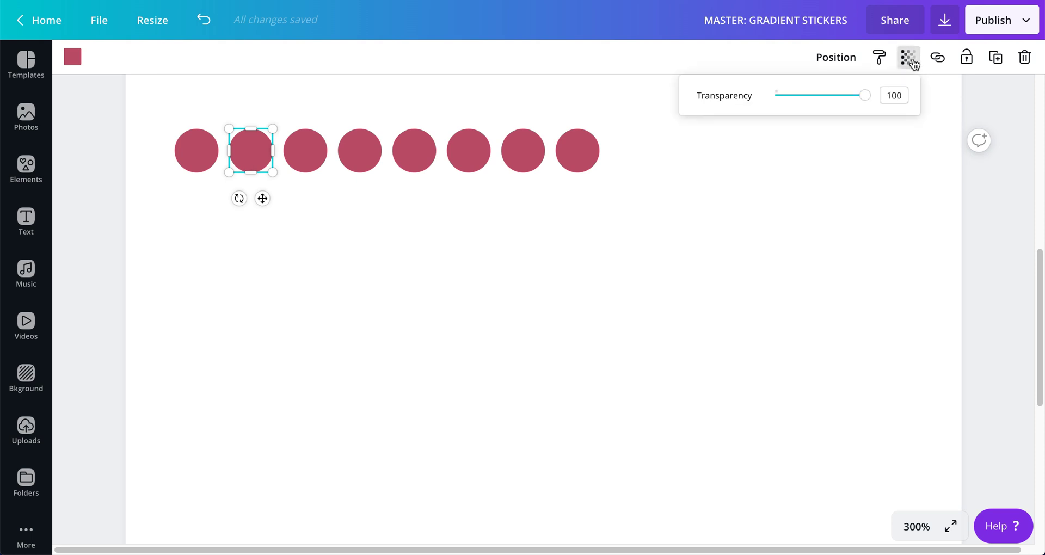
pyautogui.doubleClick(897, 95)
pyautogui.write('90')
pyautogui.press('Return')
pyautogui.click(305, 159)
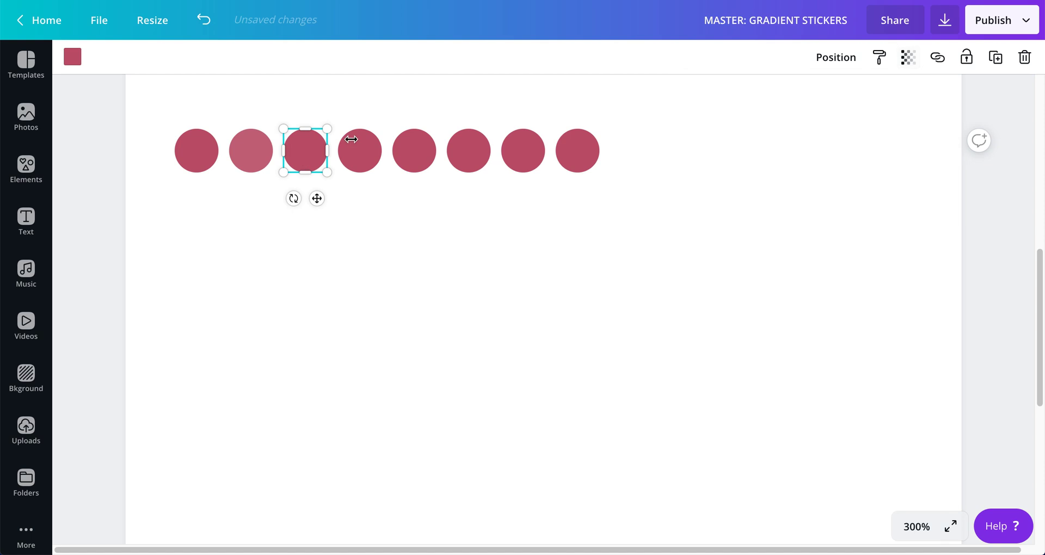
pyautogui.click(907, 57)
pyautogui.doubleClick(892, 95)
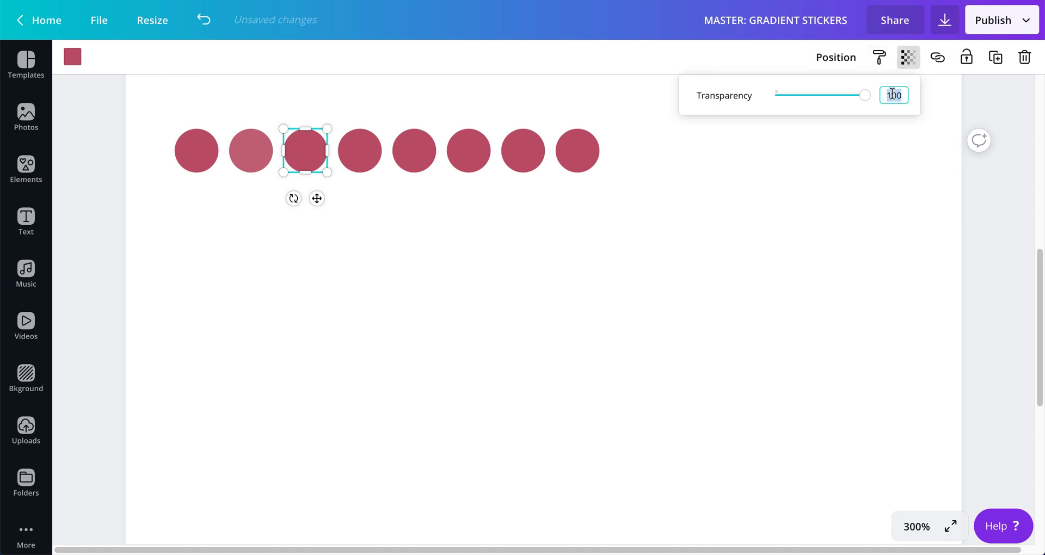
pyautogui.write('80')
pyautogui.press('Return')
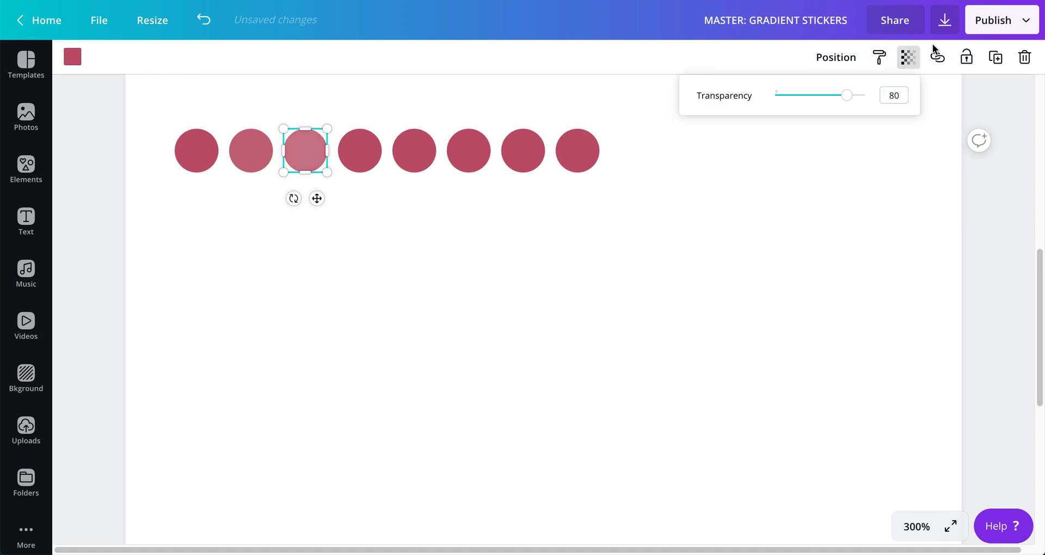
# - Set the fourth and fifth pink circles to transparency 70 and 60
pyautogui.click(367, 158)
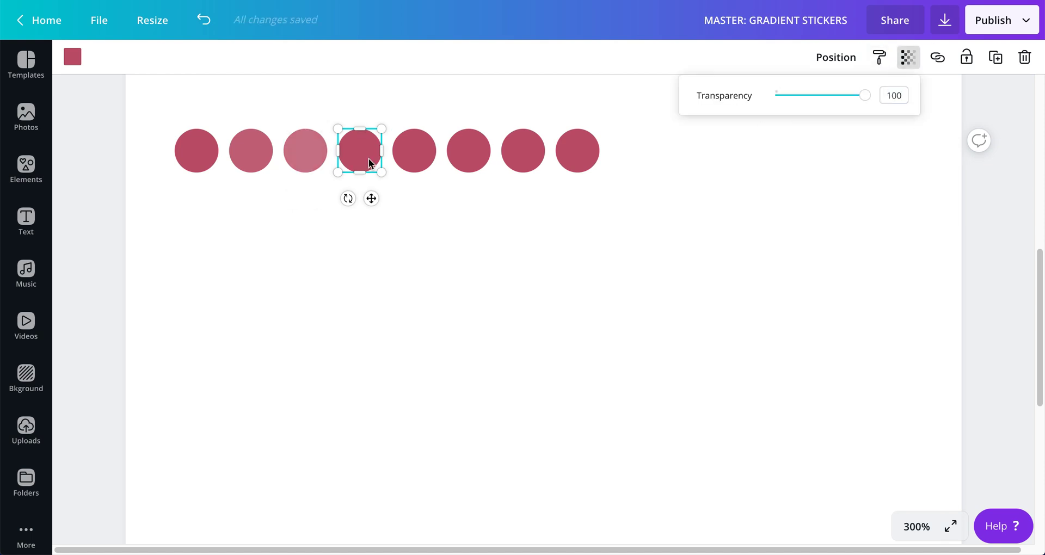
pyautogui.click(901, 60)
pyautogui.doubleClick(896, 89)
pyautogui.write('7')
pyautogui.write('0')
pyautogui.press('Return')
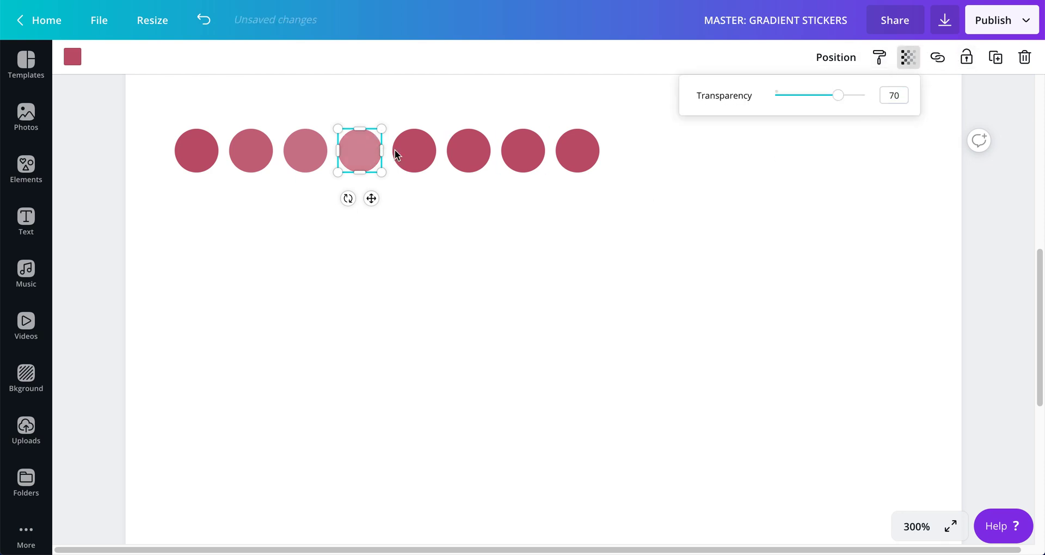
pyautogui.click(412, 155)
pyautogui.click(907, 57)
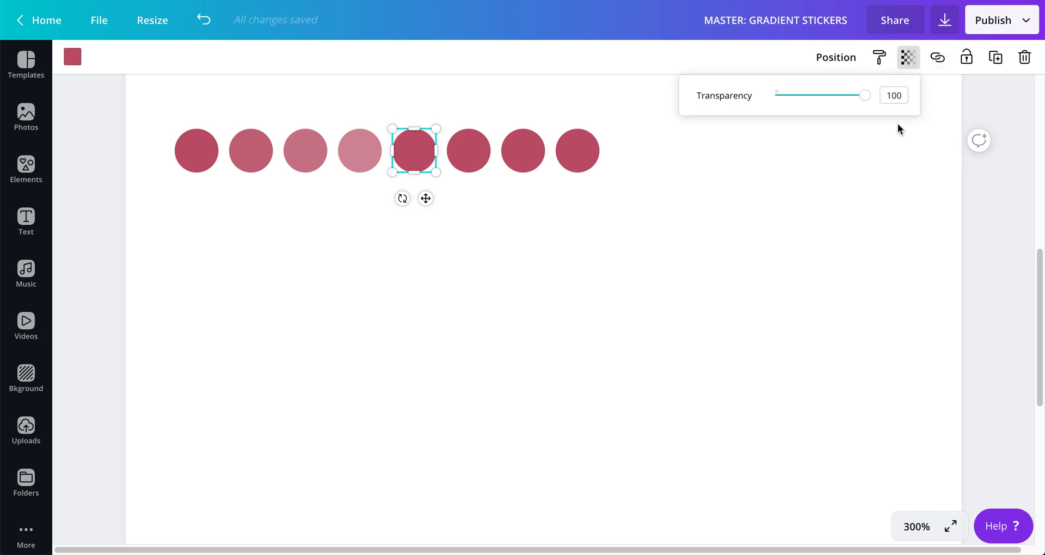
pyautogui.doubleClick(892, 92)
pyautogui.write('60')
pyautogui.press('Return')
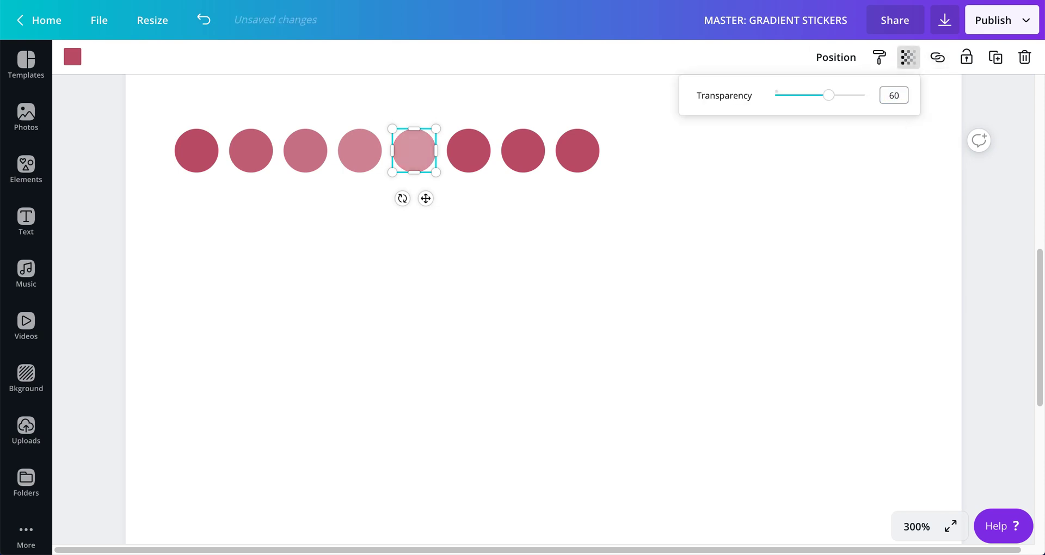
# - Set the sixth and seventh pink circles to transparency 50 and 40
pyautogui.click(480, 156)
pyautogui.click(908, 58)
pyautogui.doubleClick(895, 93)
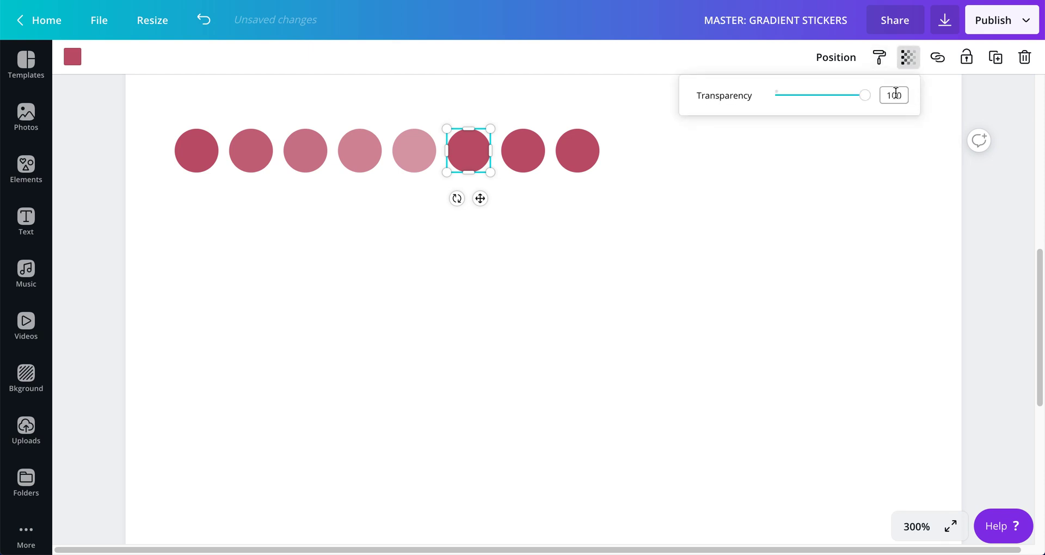
pyautogui.write('50')
pyautogui.press('Return')
pyautogui.click(531, 154)
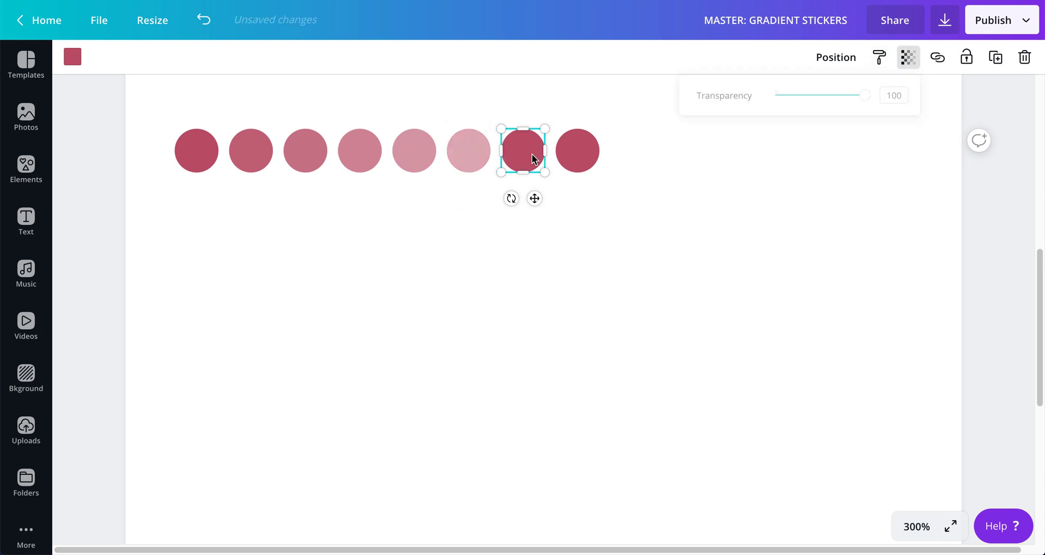
pyautogui.click(914, 59)
pyautogui.doubleClick(899, 97)
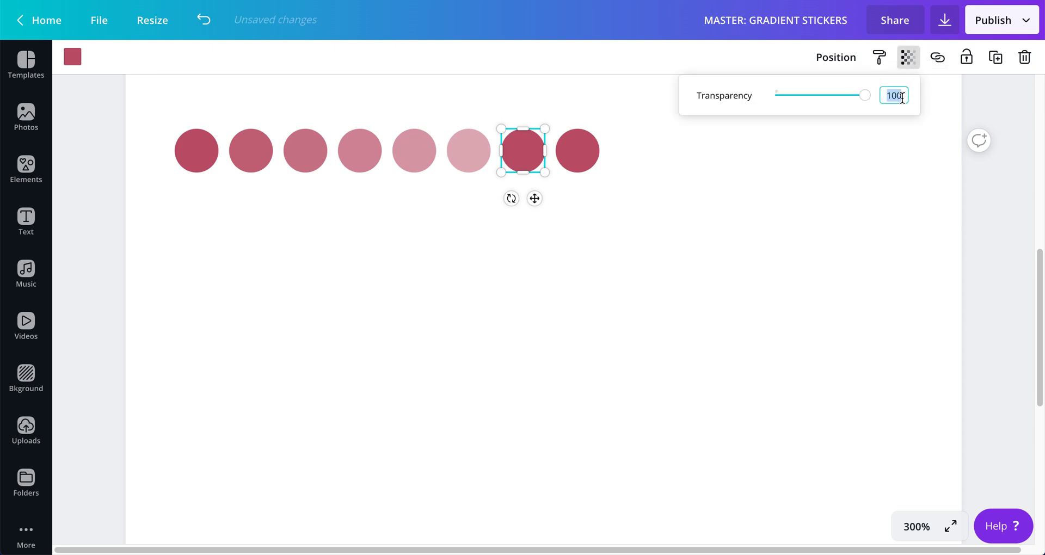
pyautogui.write('5')
pyautogui.press('Return')
# - Set the eighth pink circle to transparency 30 and deselect it
pyautogui.click(590, 163)
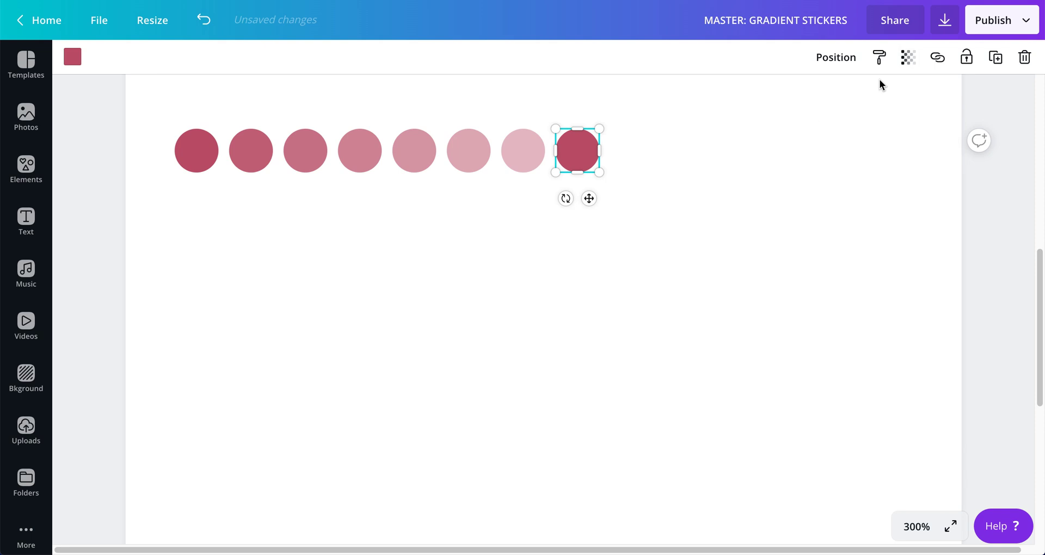
pyautogui.click(906, 58)
pyautogui.doubleClick(895, 90)
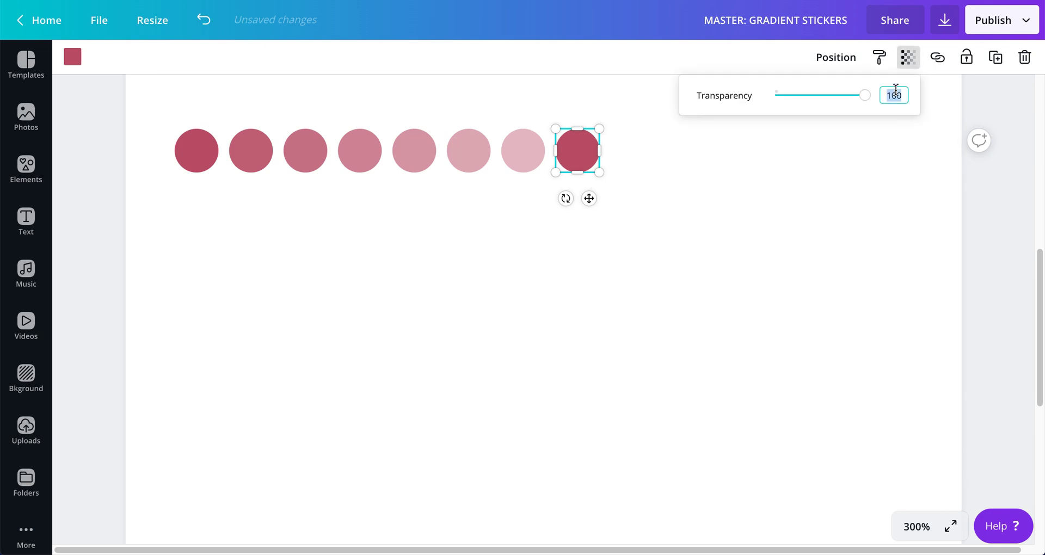
pyautogui.write('30')
pyautogui.press('Return')
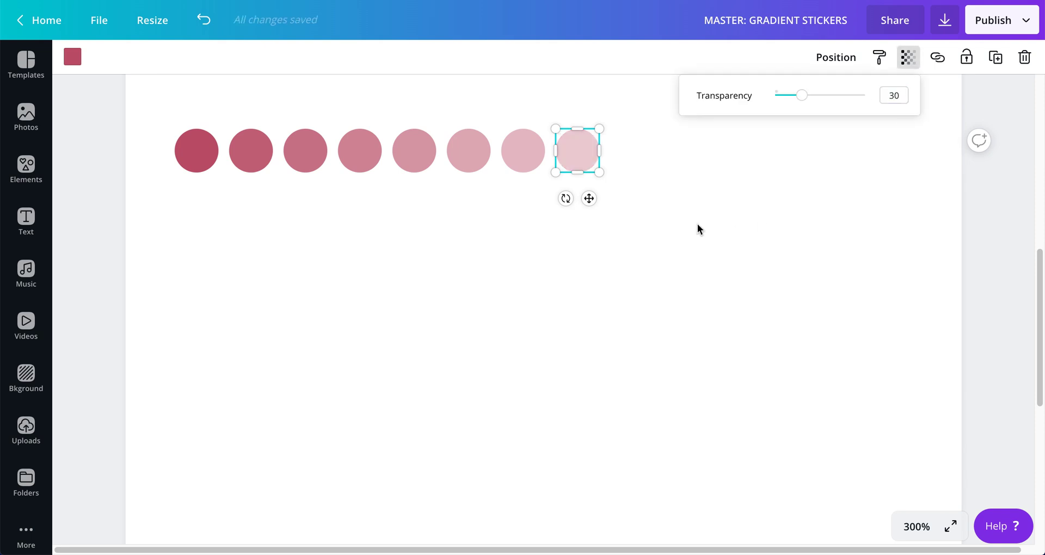
pyautogui.click(694, 202)
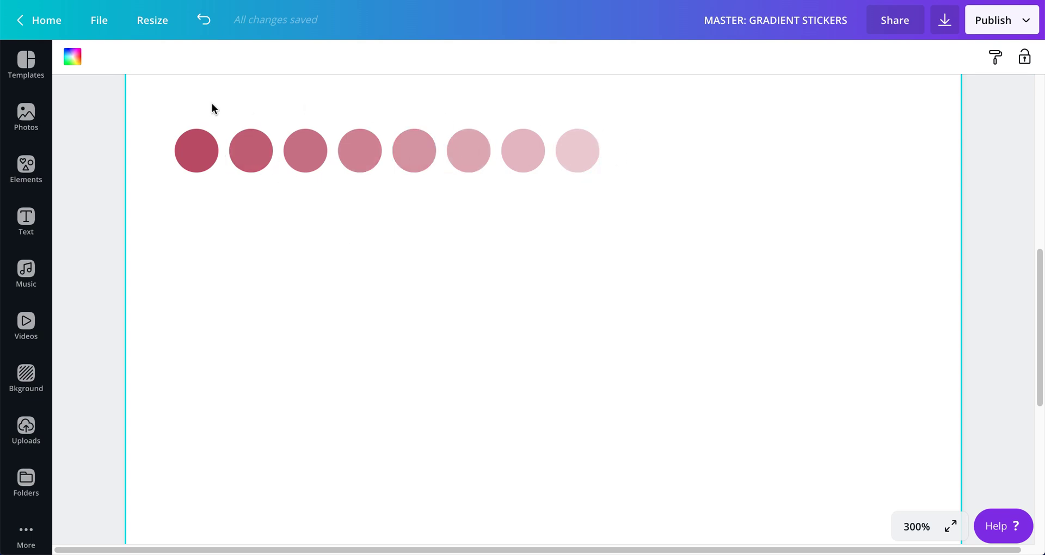
# - Group all eight pink circles and move the row just beneath the teal bars
pyautogui.moveTo(185, 120); pyautogui.dragTo(684, 188)
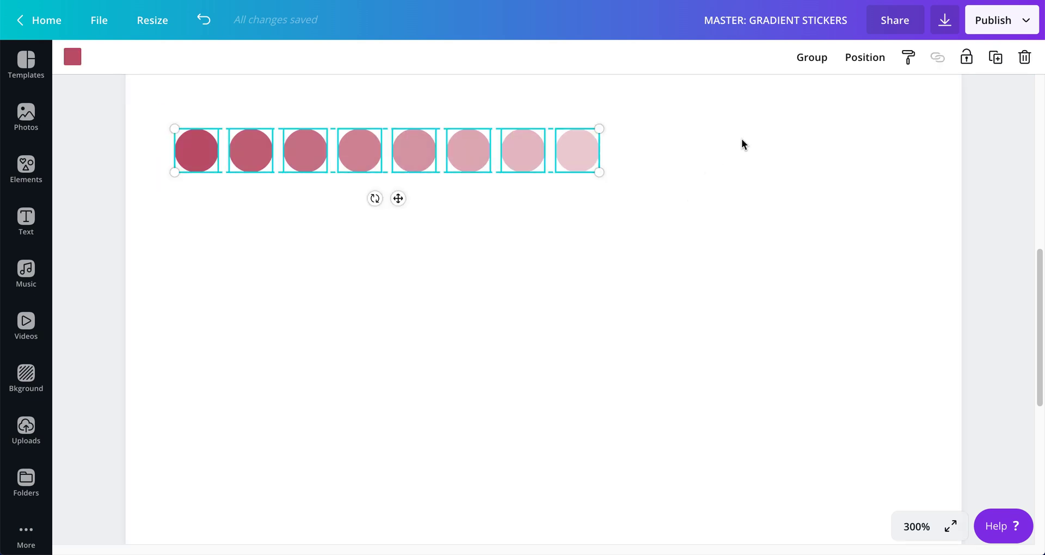
pyautogui.click(819, 58)
pyautogui.scroll(-1, 776, 176)
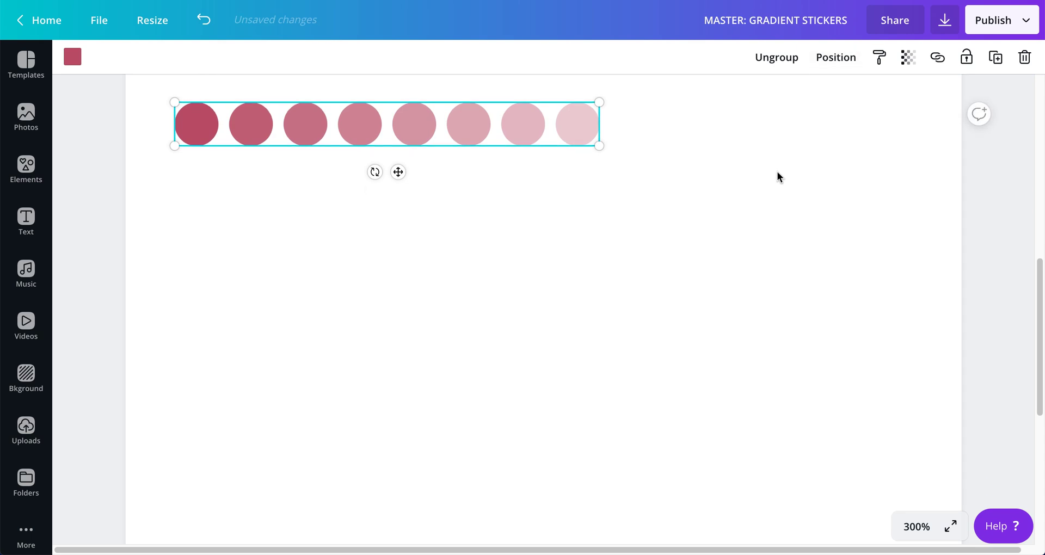
pyautogui.scroll(3, 775, 176)
pyautogui.scroll(3, 776, 177)
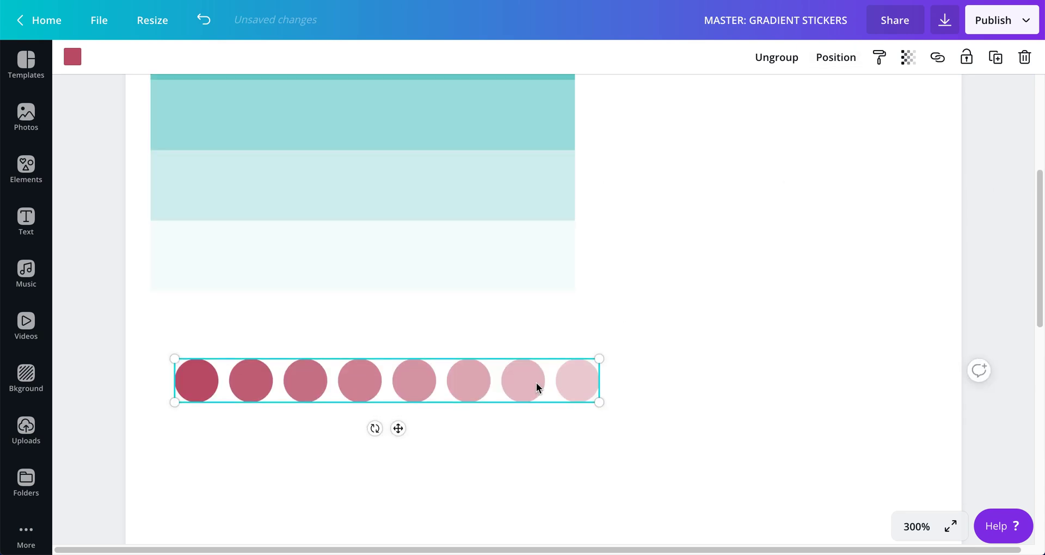
pyautogui.moveTo(519, 371)
pyautogui.mouseDown()
pyautogui.moveTo(505, 342)
pyautogui.moveTo(506, 363)
pyautogui.mouseUp()
pyautogui.click(679, 363)
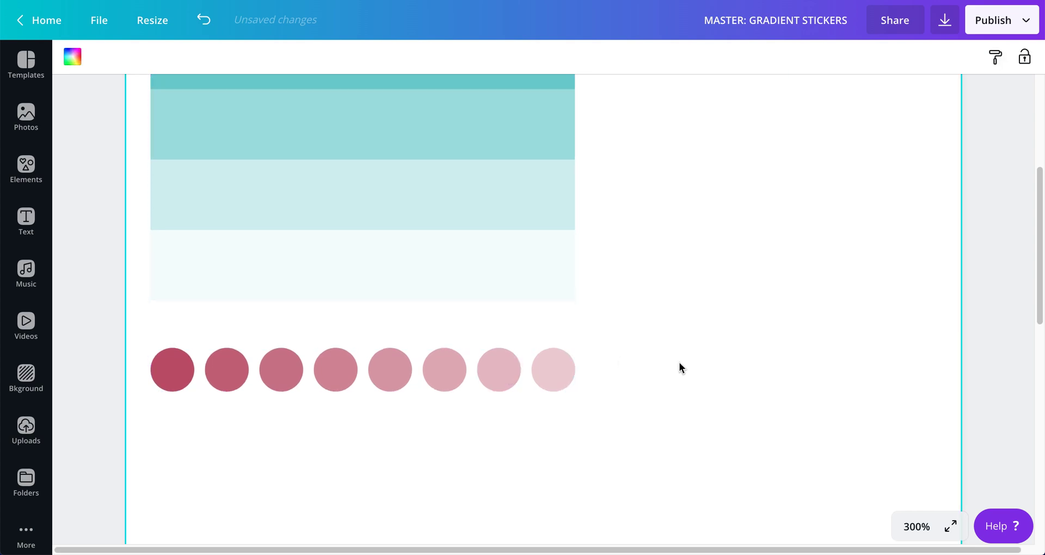
pyautogui.scroll(-5, 678, 361)
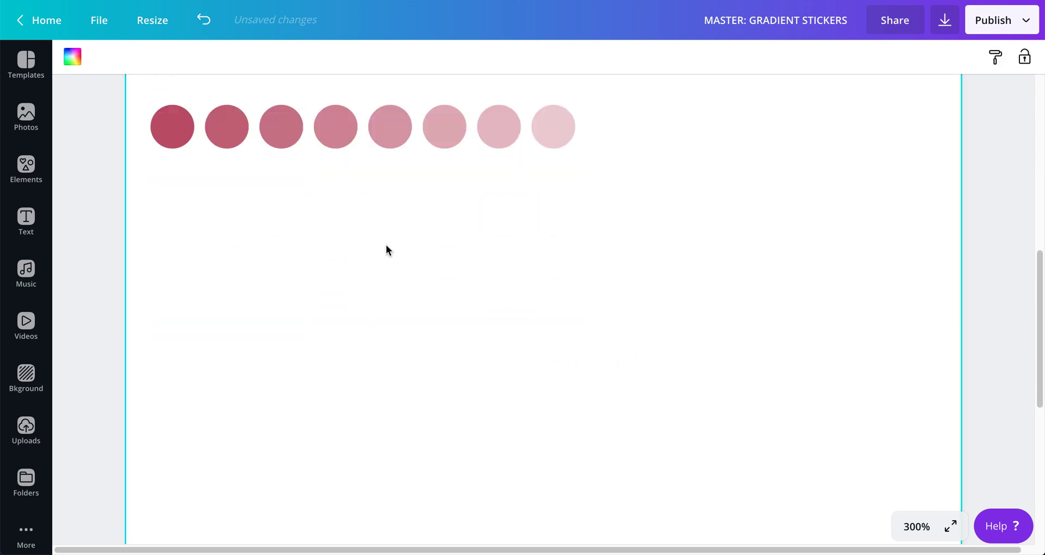
pyautogui.moveTo(304, 206); pyautogui.dragTo(661, 112)
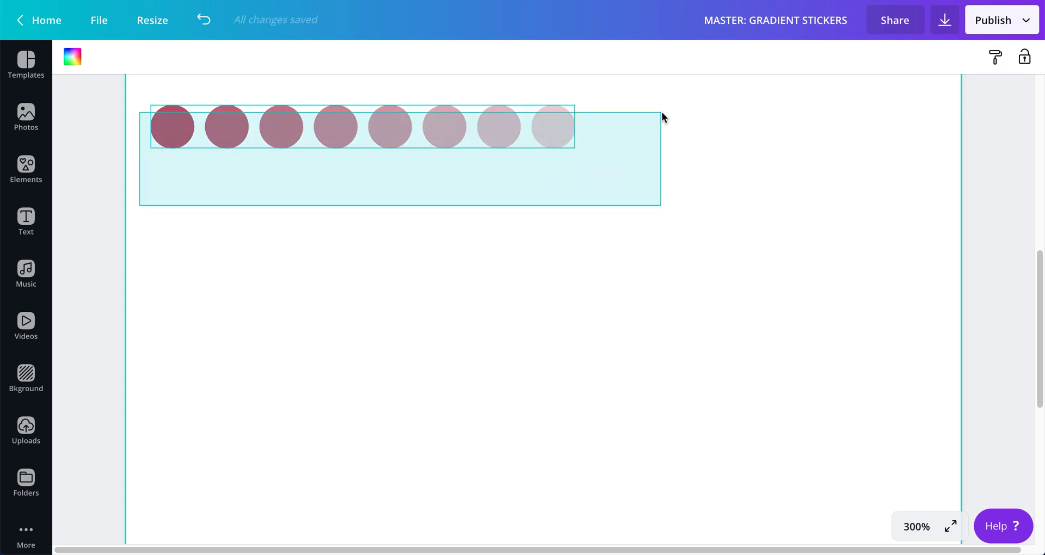
# - Duplicate the pink circle row and place the copy directly under the original
pyautogui.click(995, 57)
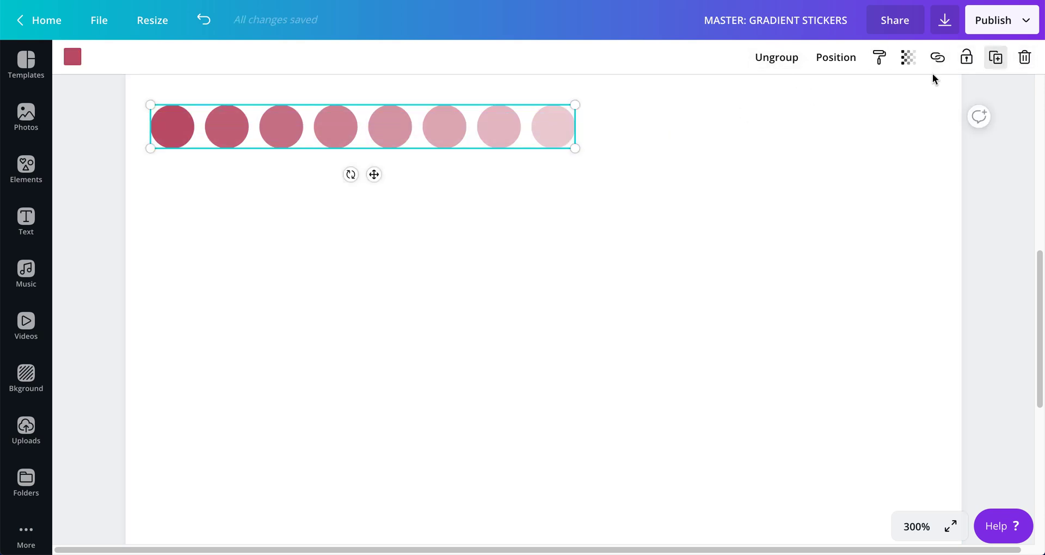
pyautogui.moveTo(592, 185); pyautogui.dragTo(560, 188)
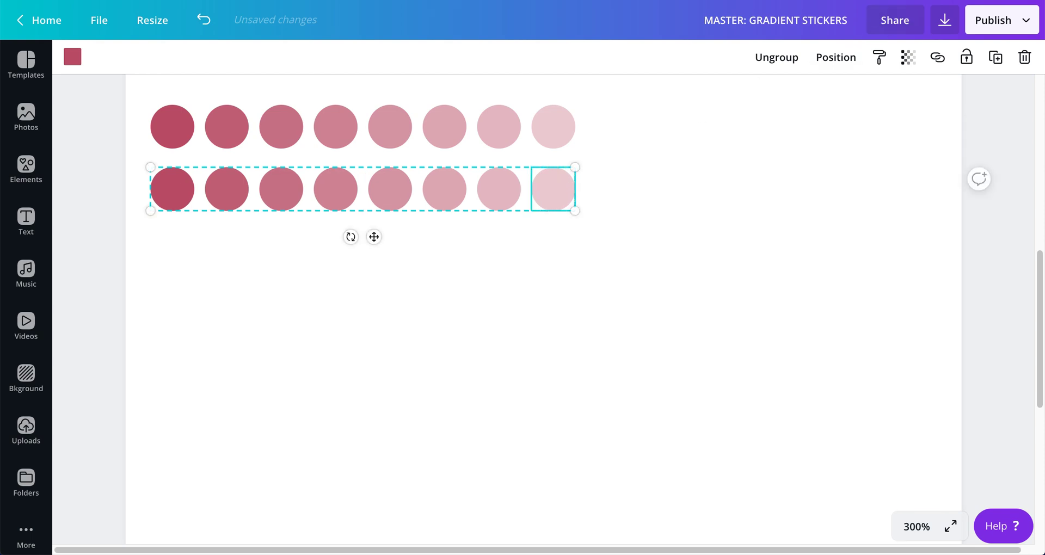
pyautogui.hotkey('ctrl', 'z')
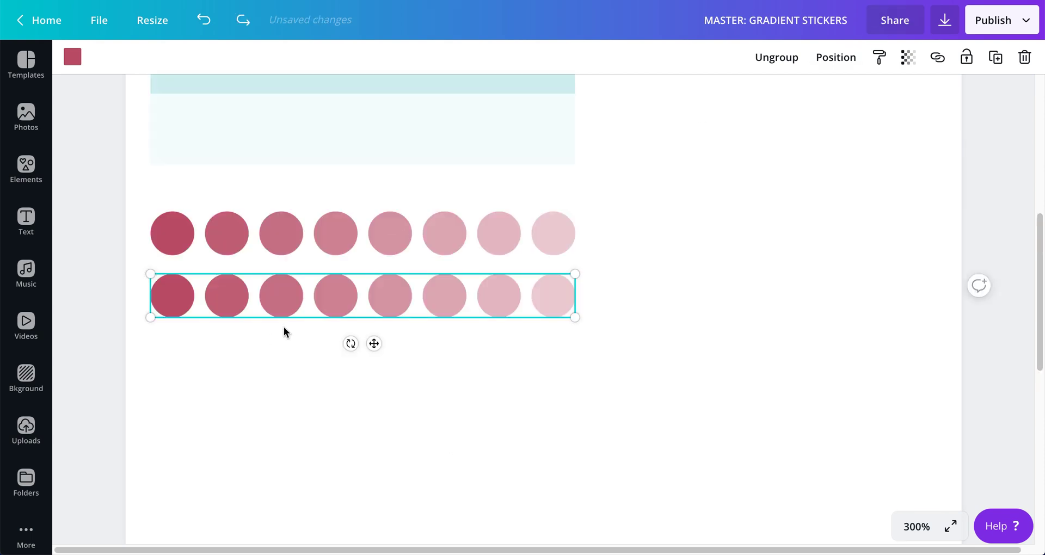
pyautogui.click(575, 374)
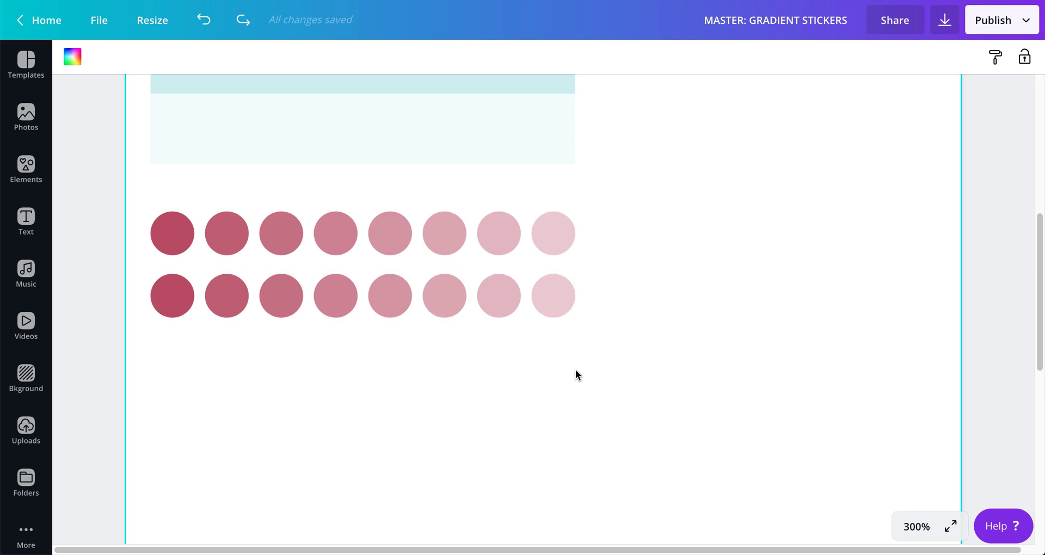
pyautogui.click(526, 291)
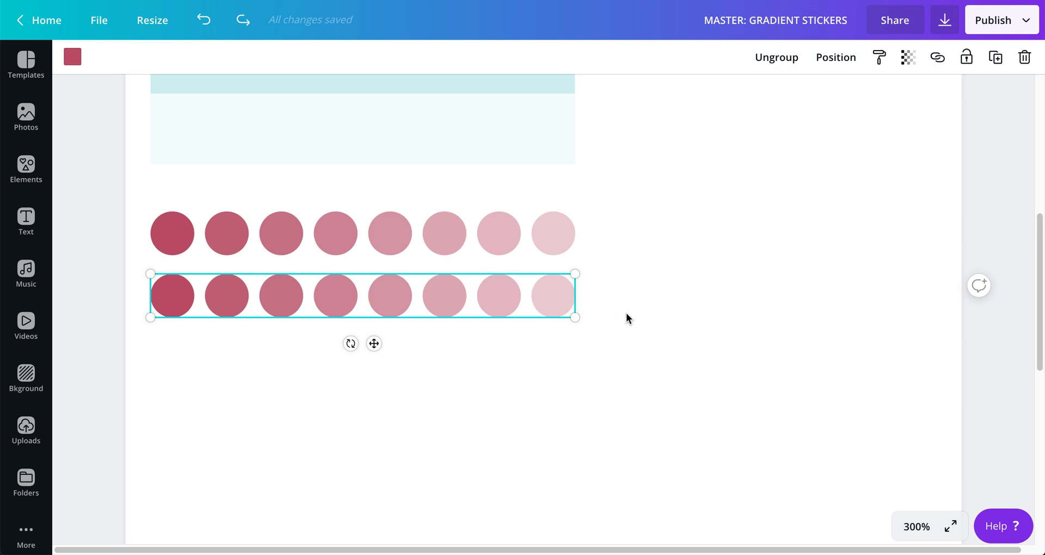
pyautogui.click(552, 303)
# - Recolour the second row's last circle with the document's teal colour
pyautogui.click(73, 59)
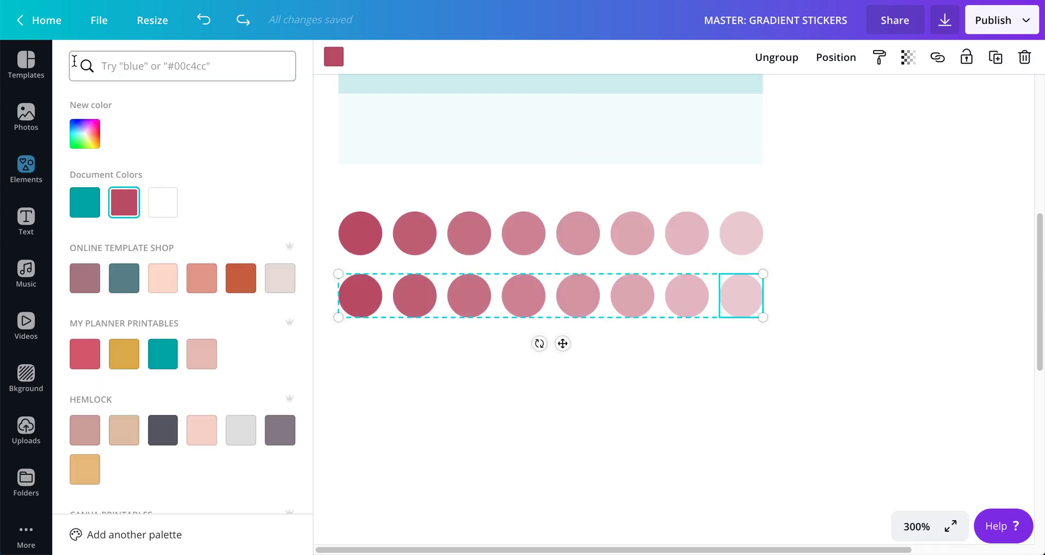
pyautogui.click(85, 202)
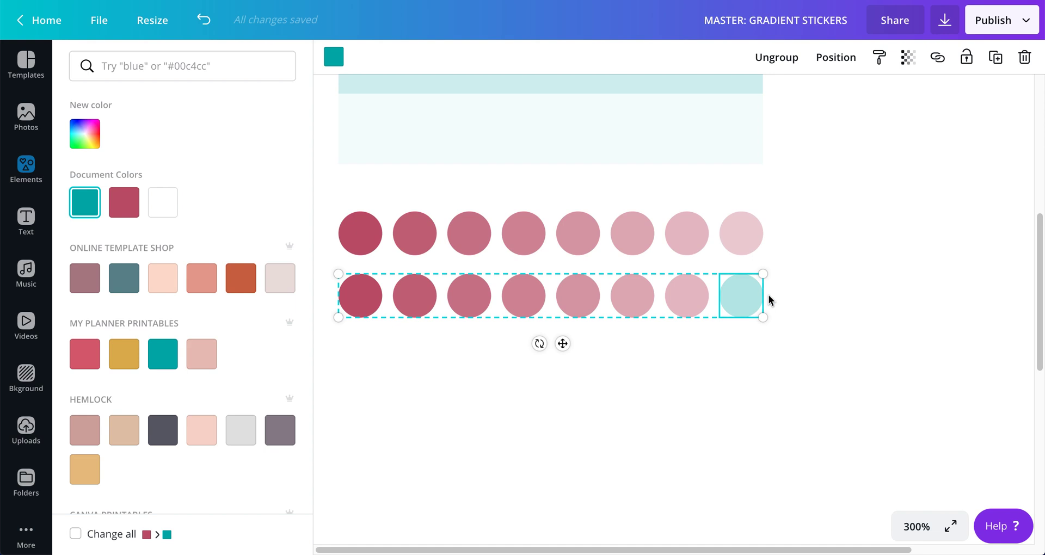
pyautogui.press('Escape')
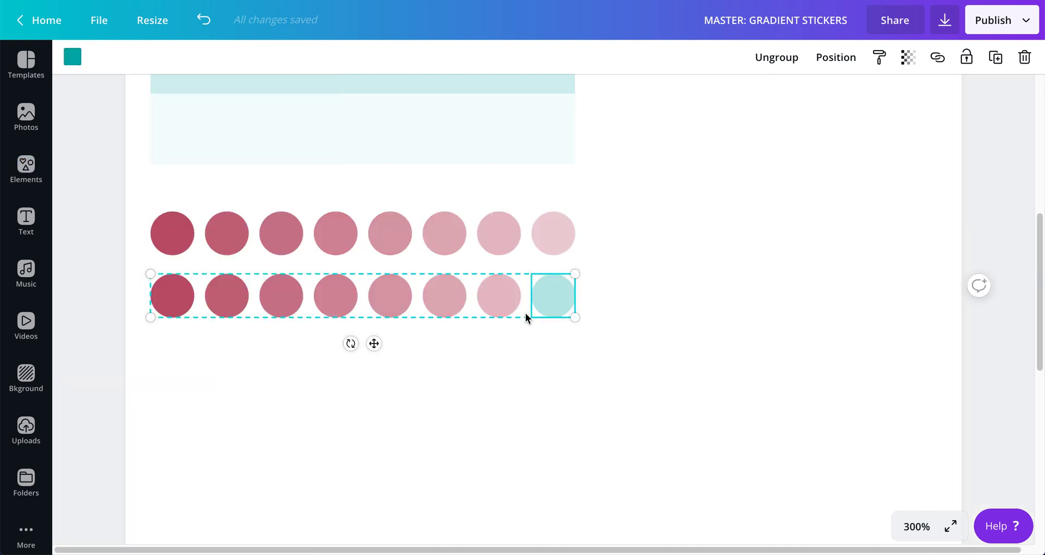
pyautogui.click(518, 351)
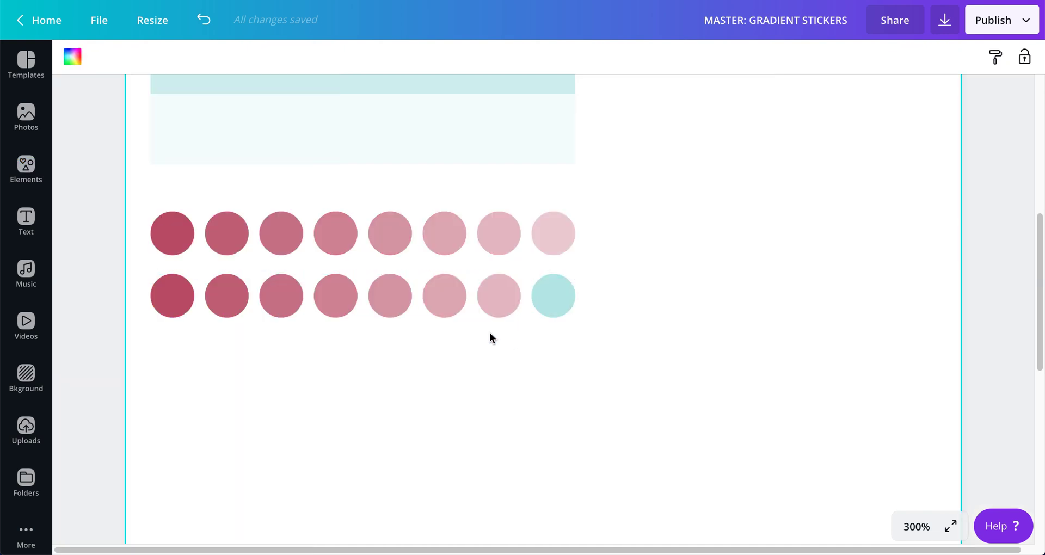
# - Apply the document's teal colour to the entire second circle row
pyautogui.click(473, 285)
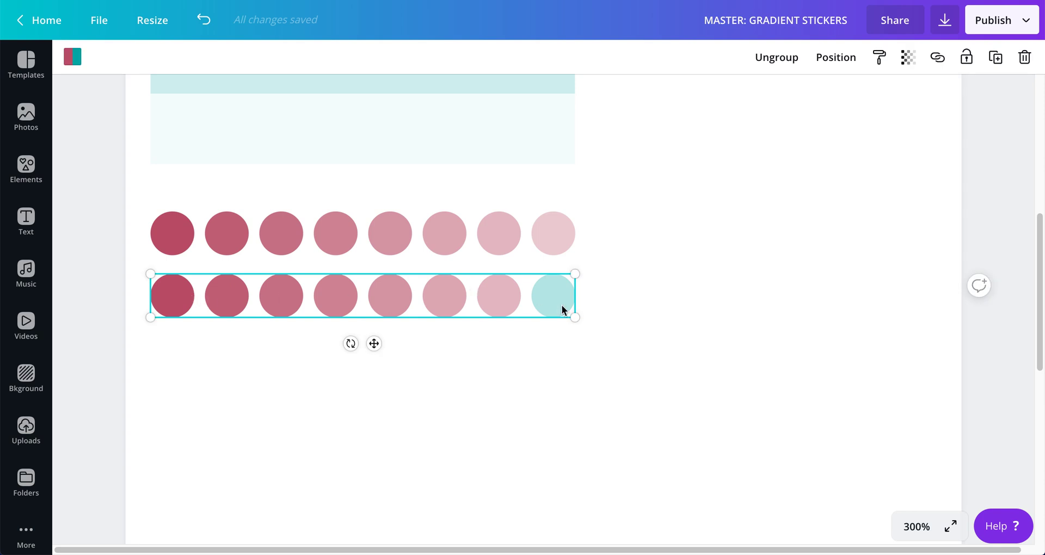
pyautogui.click(68, 58)
pyautogui.click(85, 202)
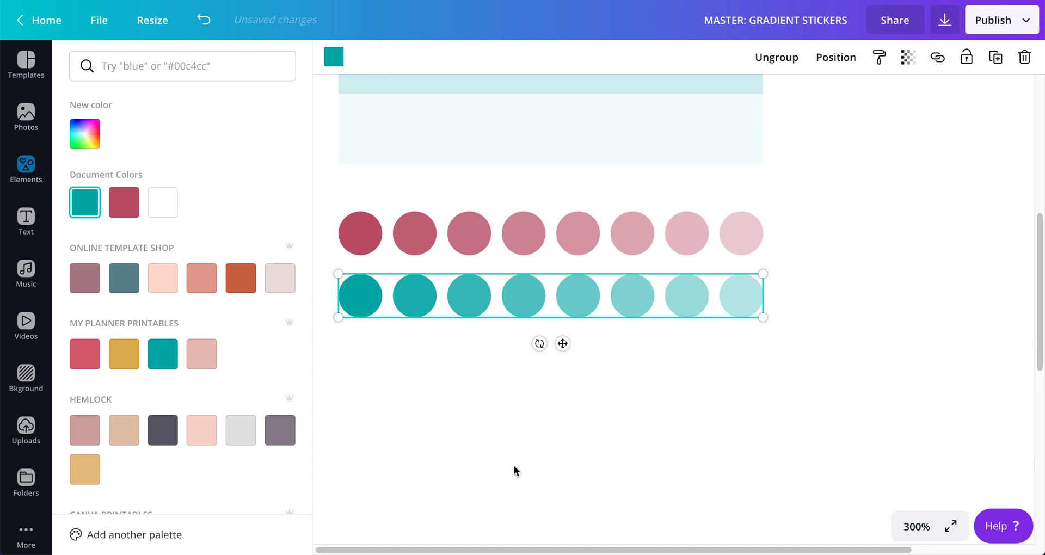
pyautogui.press('Escape')
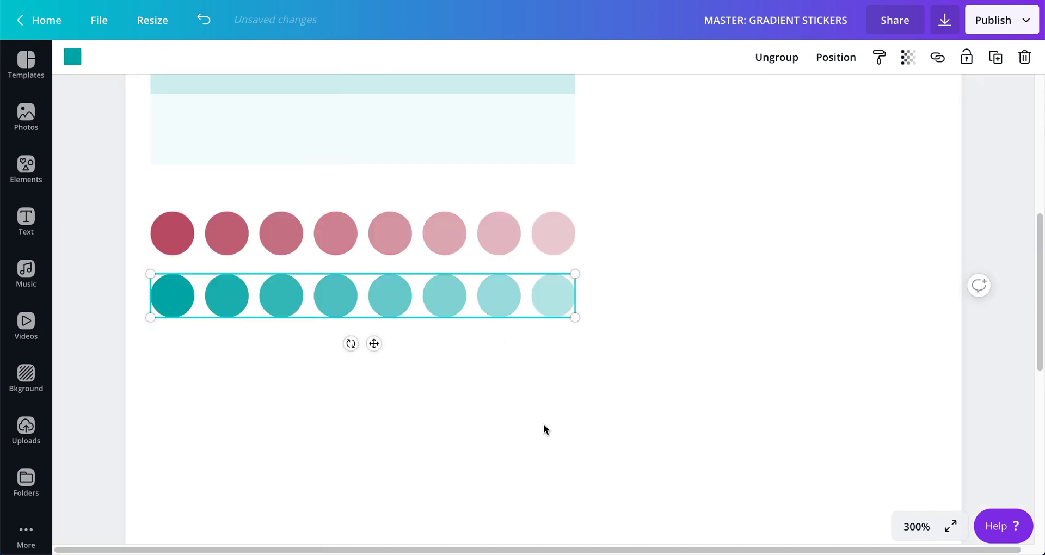
pyautogui.click(543, 424)
pyautogui.scroll(-3, 543, 423)
pyautogui.scroll(-2, 543, 424)
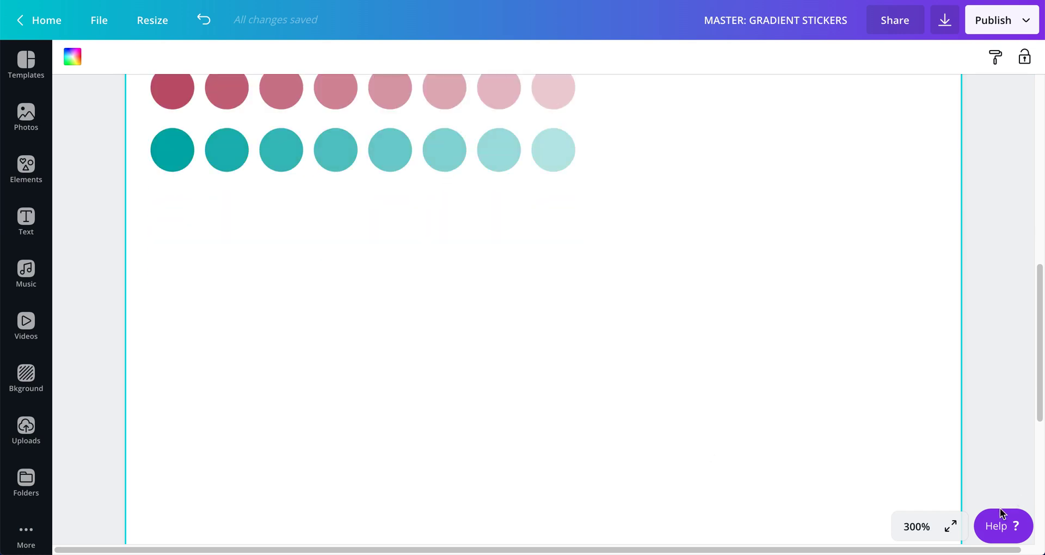
pyautogui.click(919, 527)
pyautogui.moveTo(152, 234); pyautogui.dragTo(609, 149)
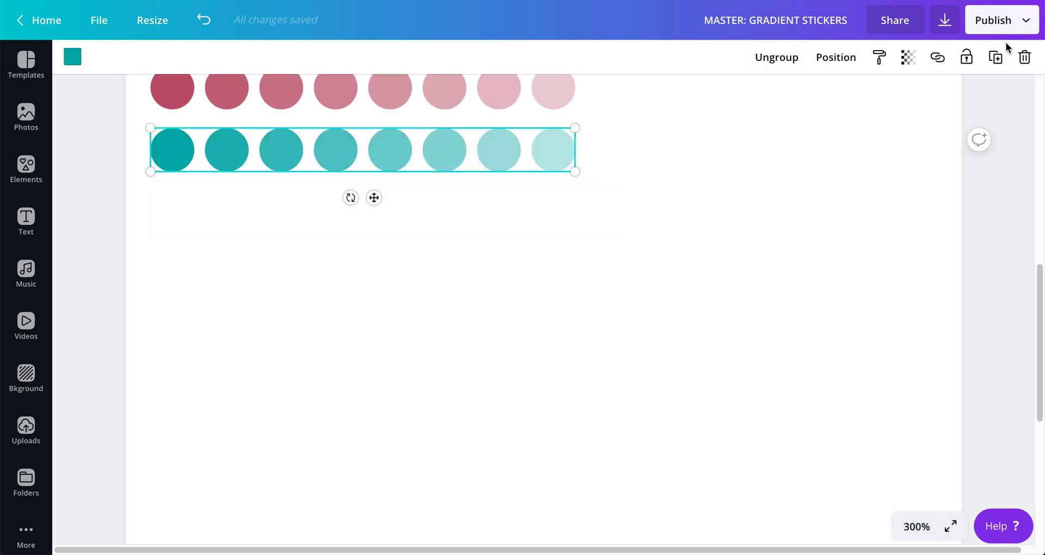
# - Duplicate the teal row below it and colour one circle with a searched 'YELLOW' swatch
pyautogui.click(995, 57)
pyautogui.moveTo(547, 198); pyautogui.dragTo(506, 209)
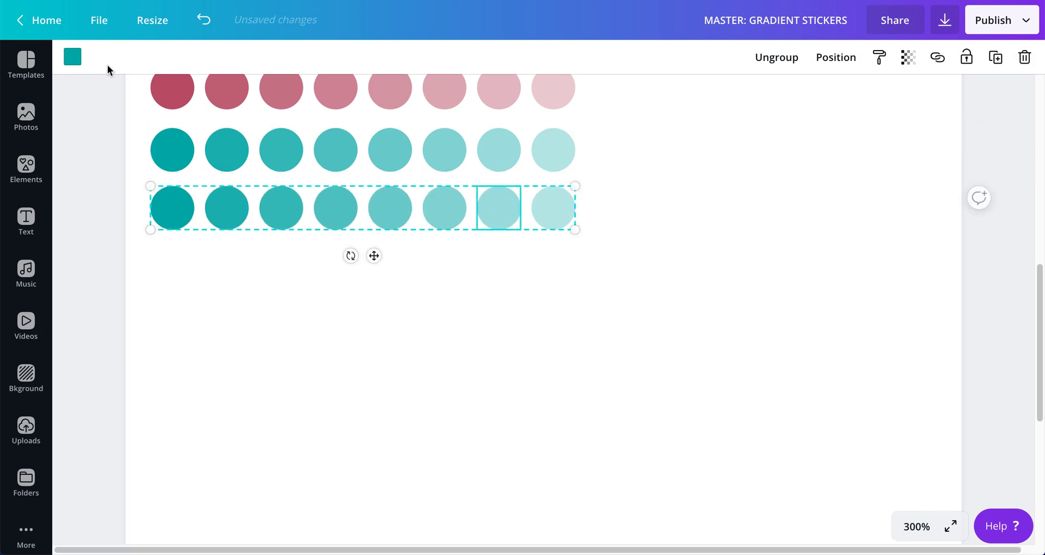
pyautogui.click(79, 64)
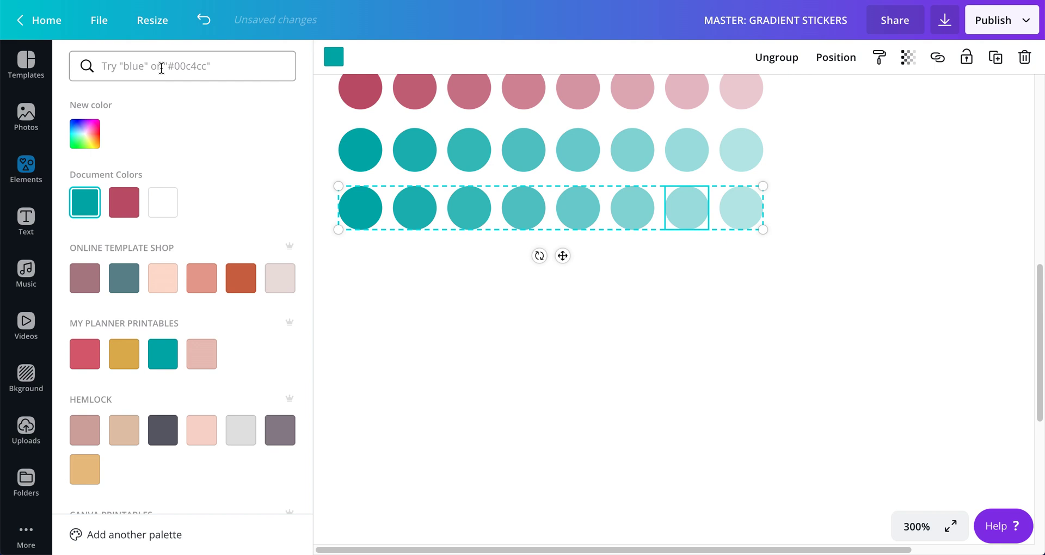
pyautogui.click(161, 69)
pyautogui.write('YELLOW')
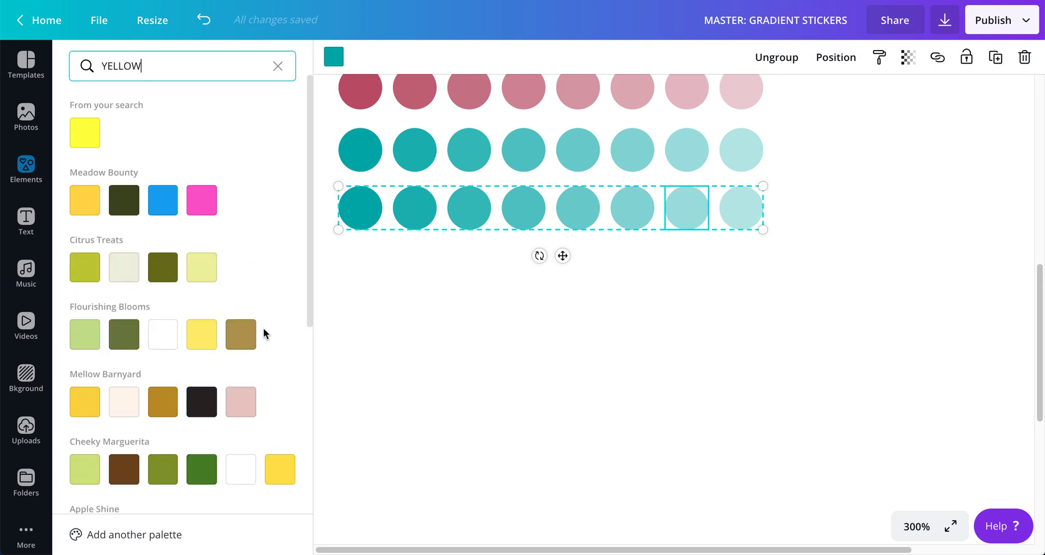
pyautogui.click(279, 471)
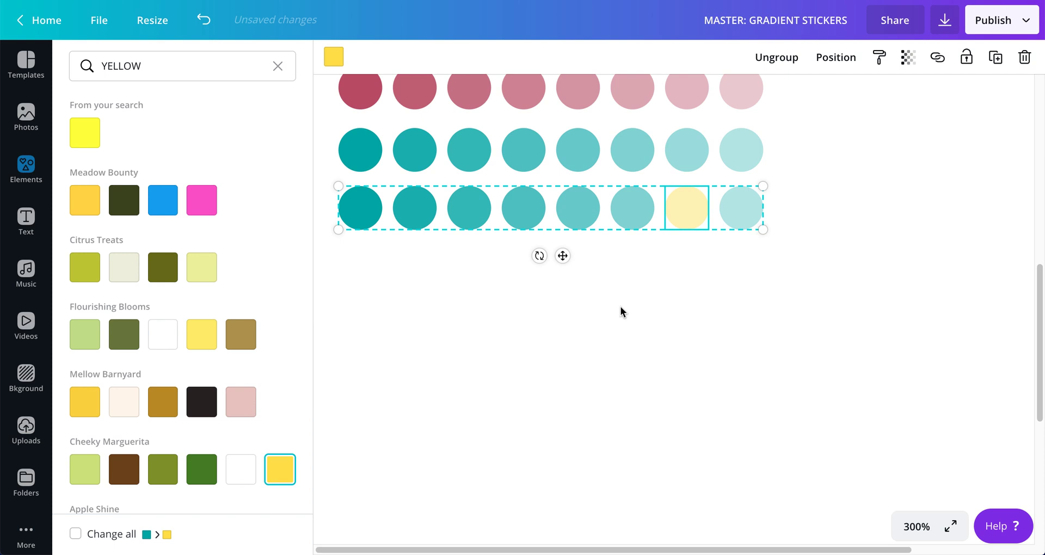
pyautogui.press('Escape')
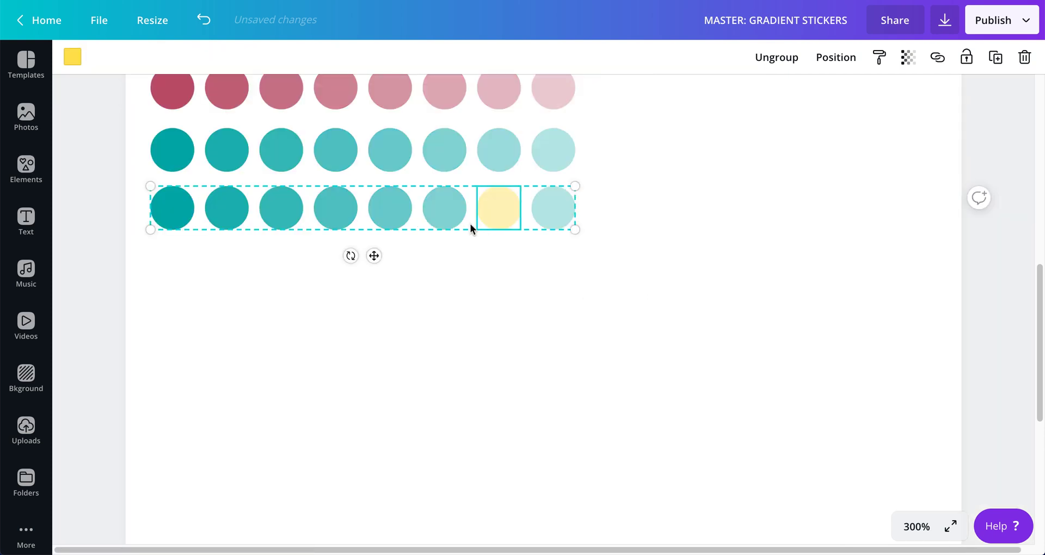
pyautogui.click(429, 305)
# - Recolour the whole third circle row with that yellow
pyautogui.click(470, 196)
pyautogui.click(73, 56)
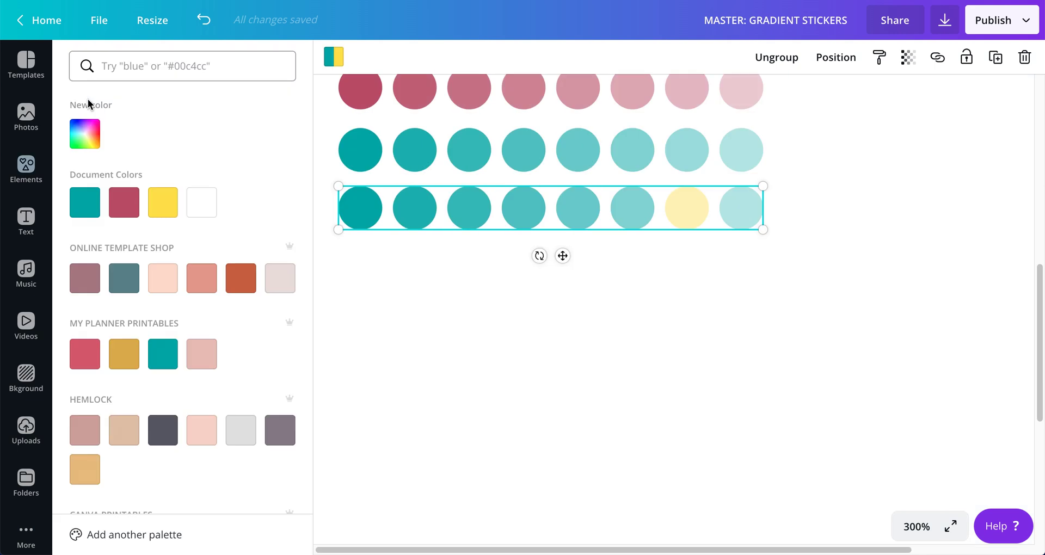
pyautogui.click(158, 197)
pyautogui.press('Escape')
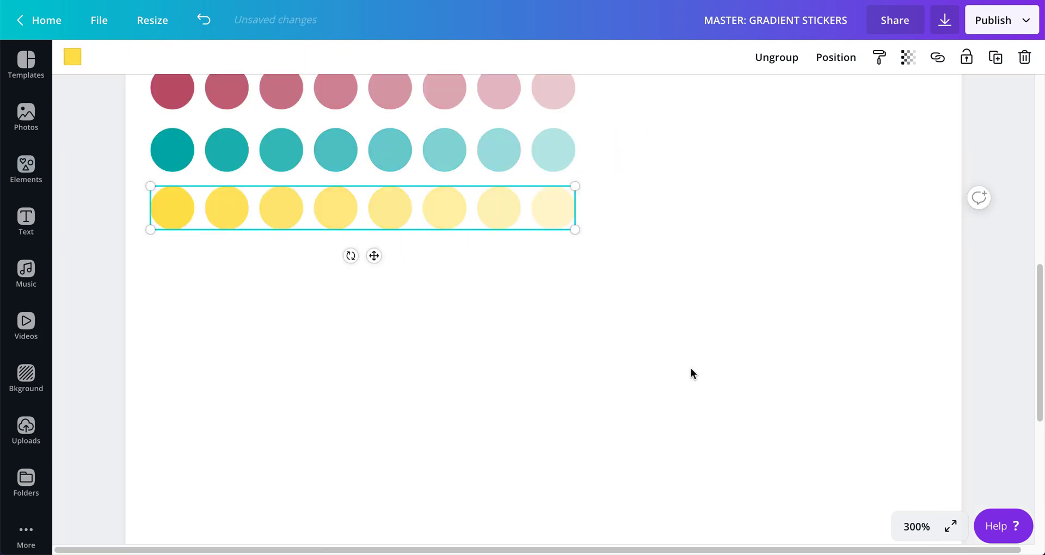
pyautogui.click(690, 367)
pyautogui.scroll(-1, 690, 368)
pyautogui.scroll(-2, 691, 368)
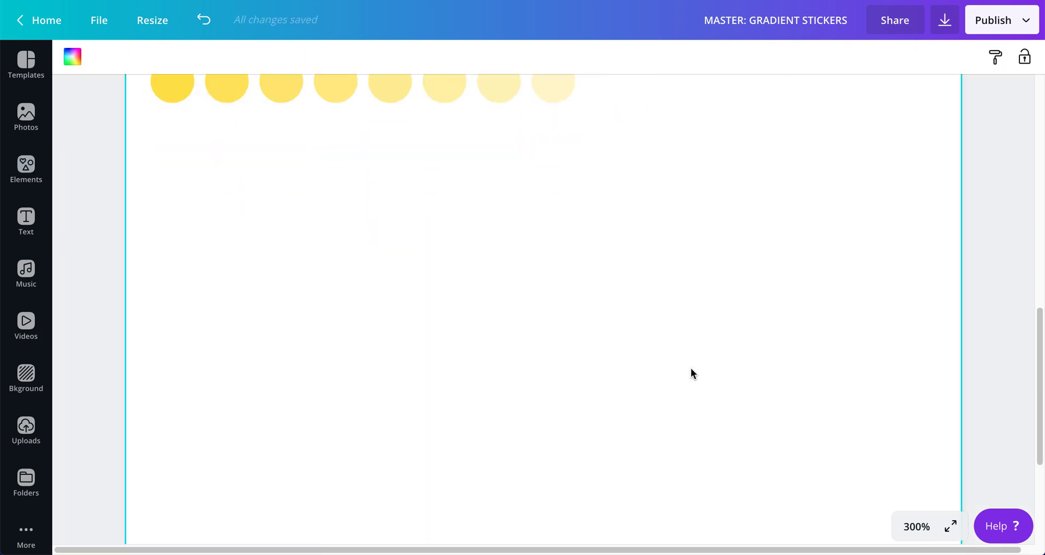
# - Add the pennant shape from Elements > Shapes to the page
pyautogui.click(26, 166)
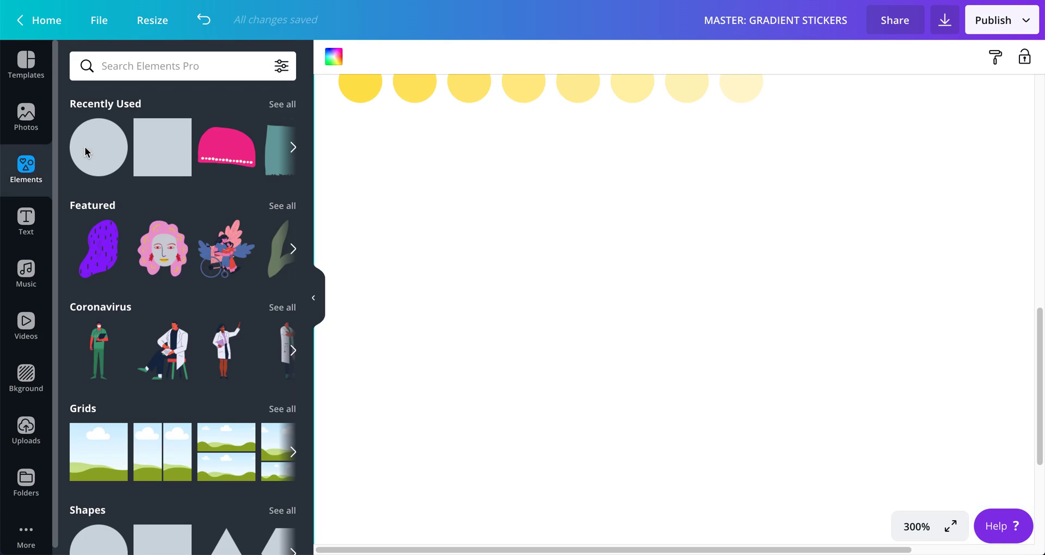
pyautogui.click(197, 78)
pyautogui.click(442, 174)
pyautogui.scroll(-5, 210, 460)
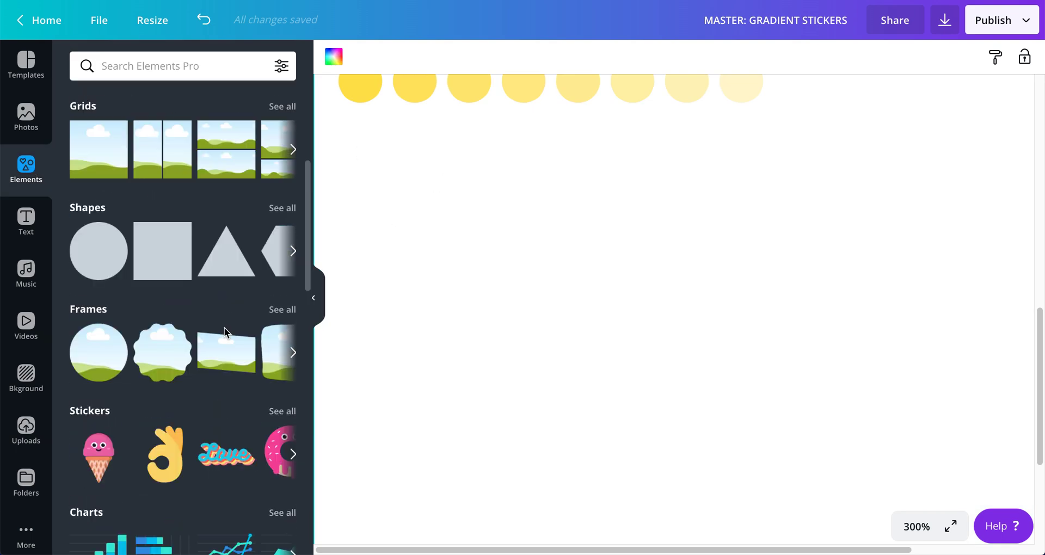
pyautogui.click(284, 208)
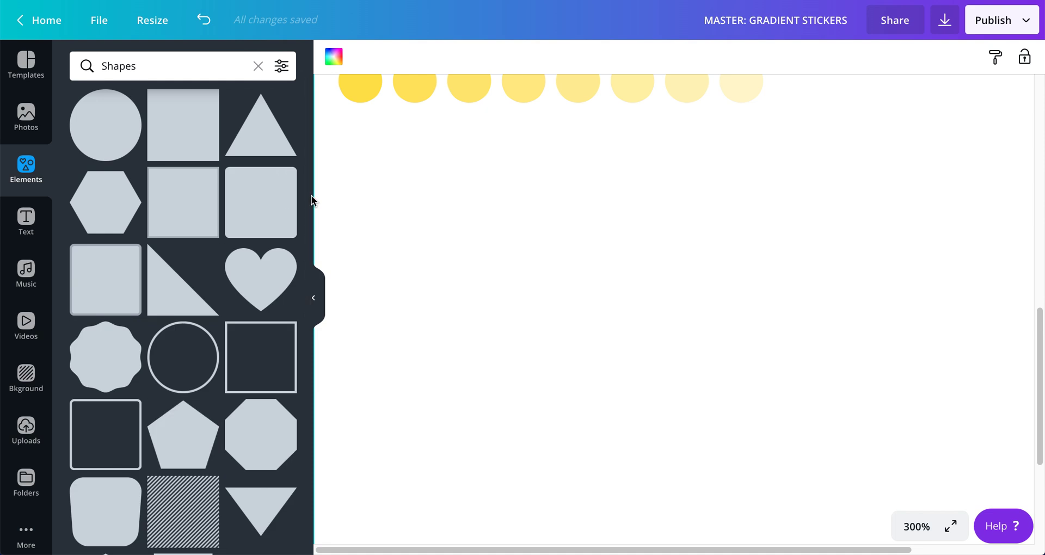
pyautogui.scroll(-3, 301, 264)
pyautogui.scroll(-5, 301, 264)
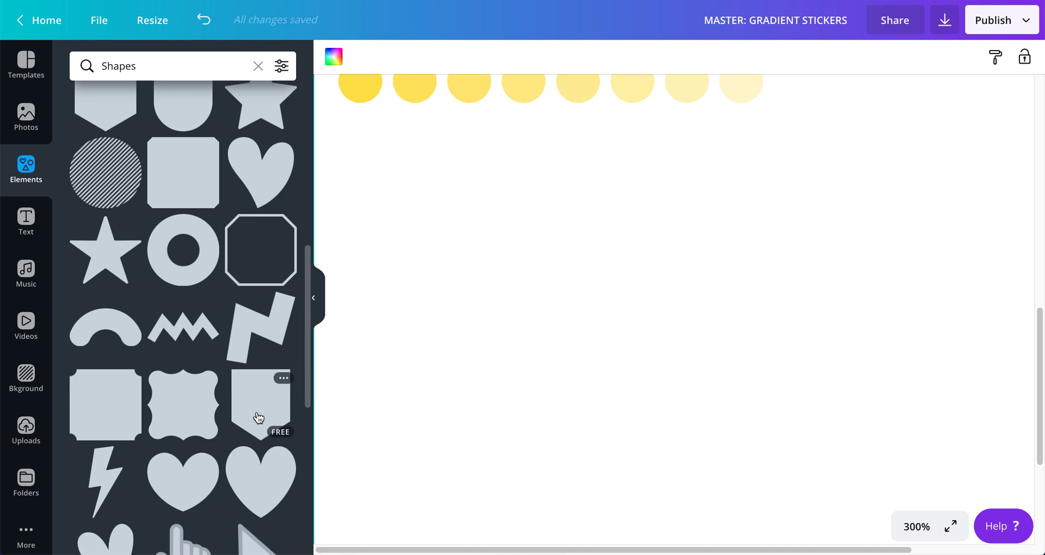
pyautogui.click(257, 416)
pyautogui.click(320, 309)
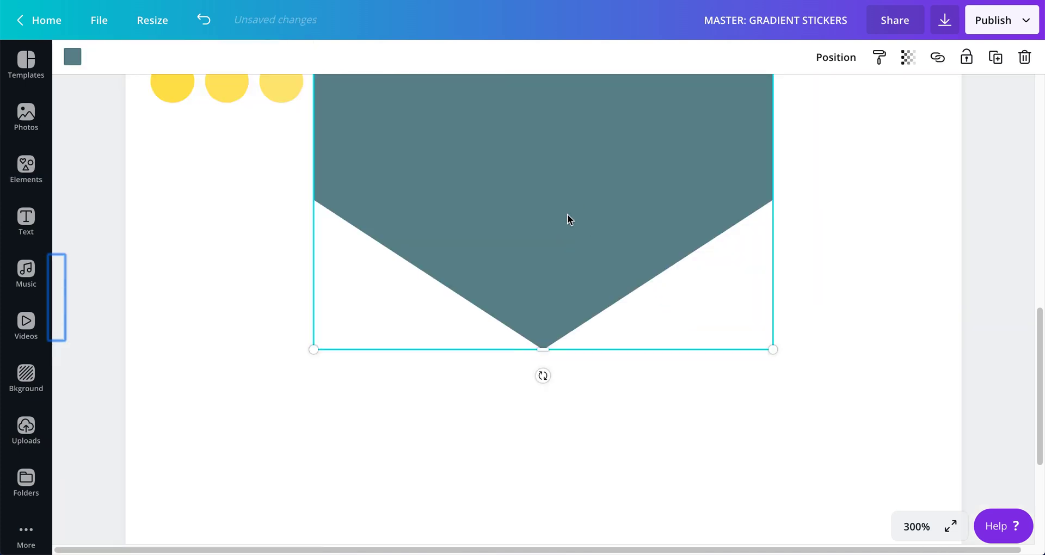
# - Shrink the pennant to about 0.4 by 0.5 and left-align it under the yellow dots
pyautogui.moveTo(567, 219); pyautogui.dragTo(567, 281)
pyautogui.moveTo(772, 410); pyautogui.dragTo(489, 144)
pyautogui.moveTo(444, 116); pyautogui.dragTo(336, 396)
pyautogui.moveTo(447, 139); pyautogui.dragTo(277, 355)
pyautogui.moveTo(250, 399); pyautogui.dragTo(197, 211)
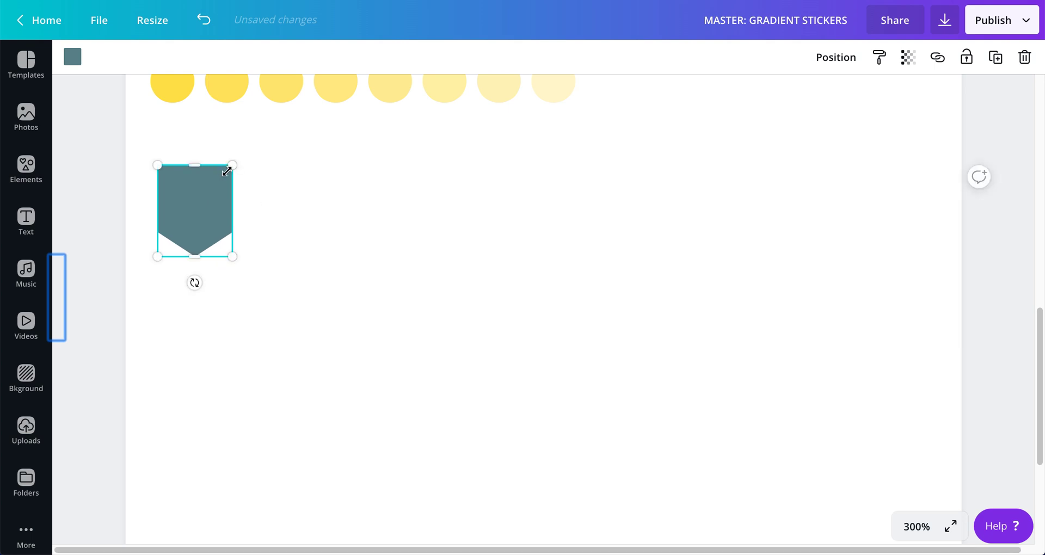
pyautogui.moveTo(231, 166); pyautogui.dragTo(255, 148)
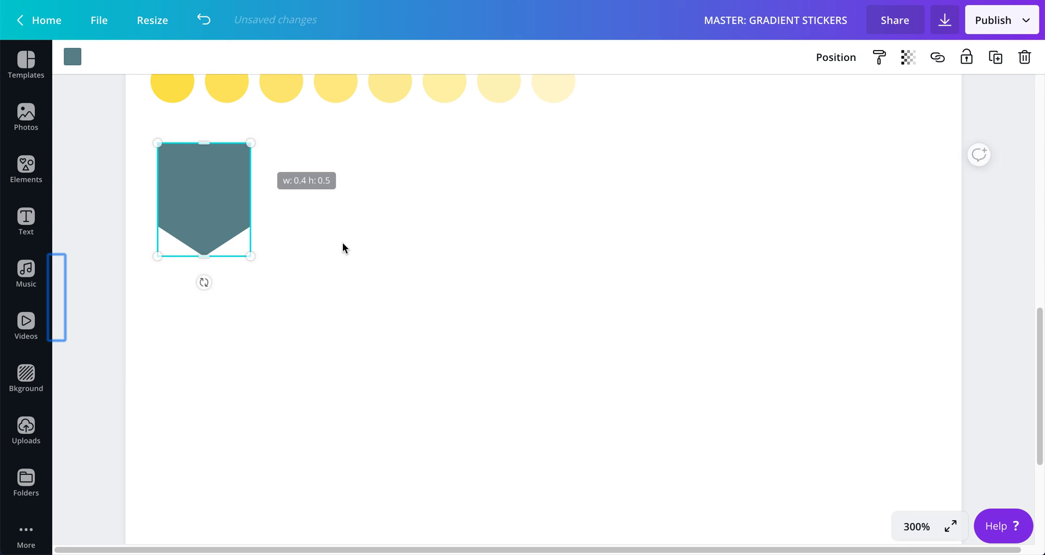
pyautogui.click(390, 268)
pyautogui.click(210, 201)
pyautogui.moveTo(210, 200); pyautogui.dragTo(203, 200)
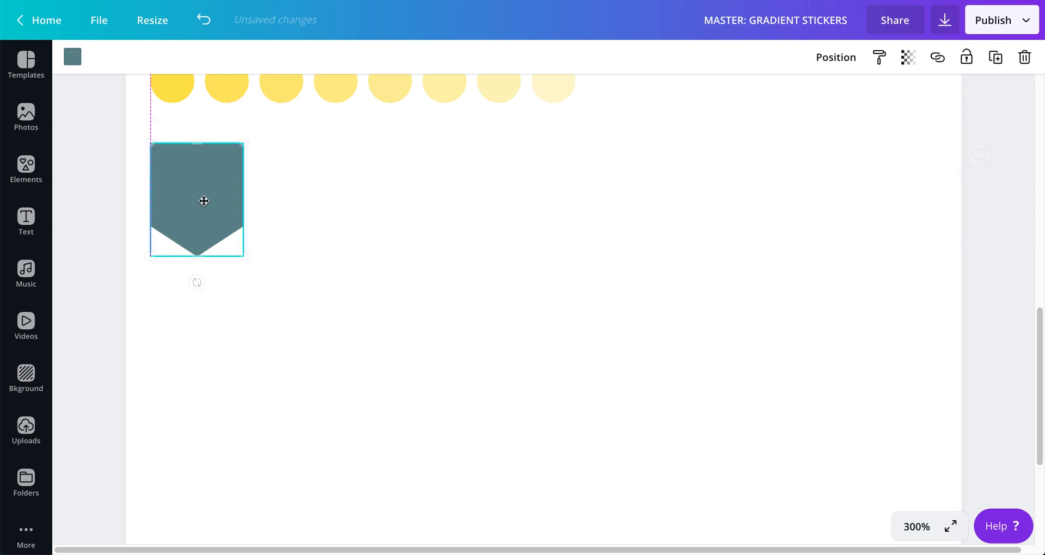
# - Recolour the pennant with the orange from the Adventure in Arizona palette
pyautogui.click(73, 56)
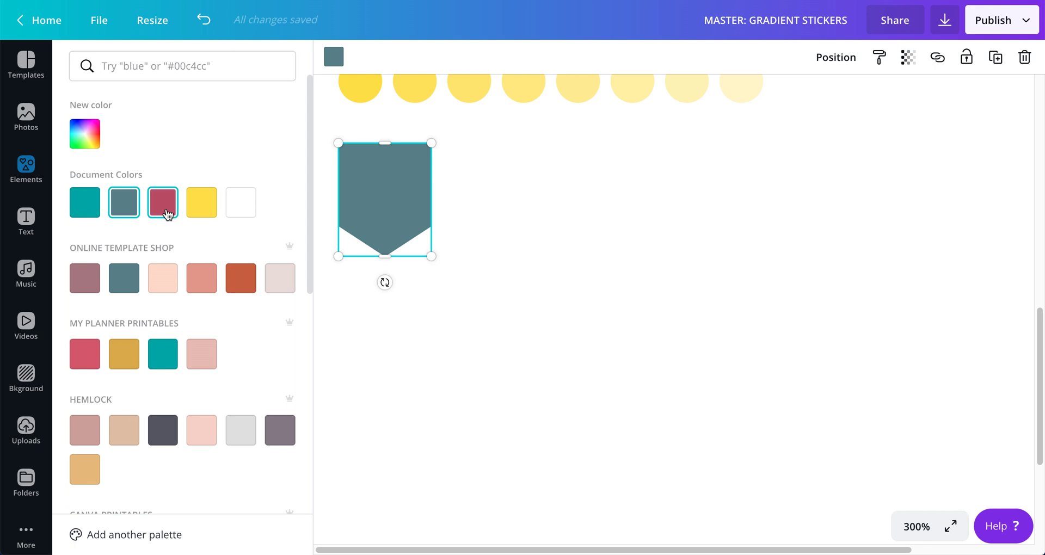
pyautogui.click(254, 75)
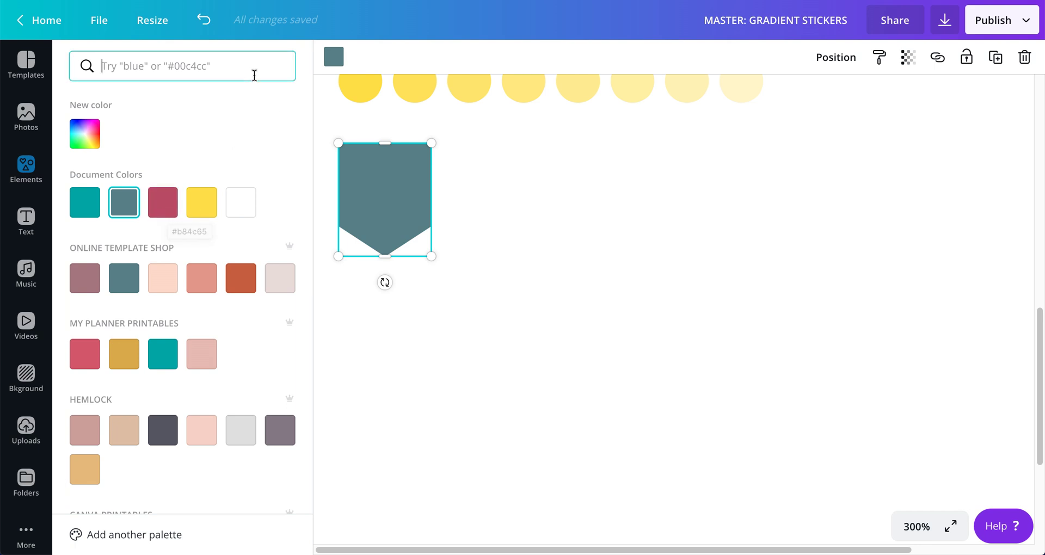
pyautogui.write('ORANGE')
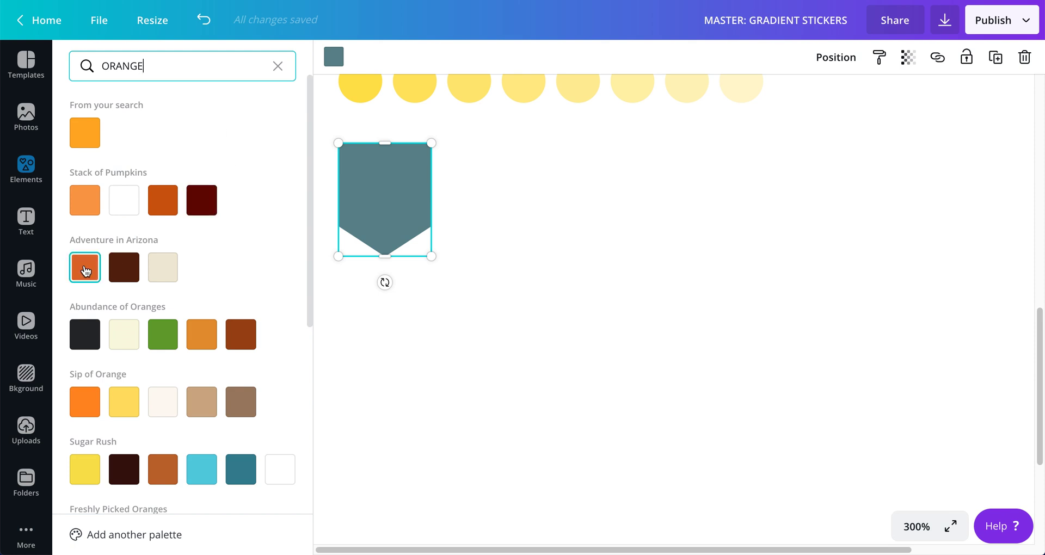
pyautogui.click(85, 269)
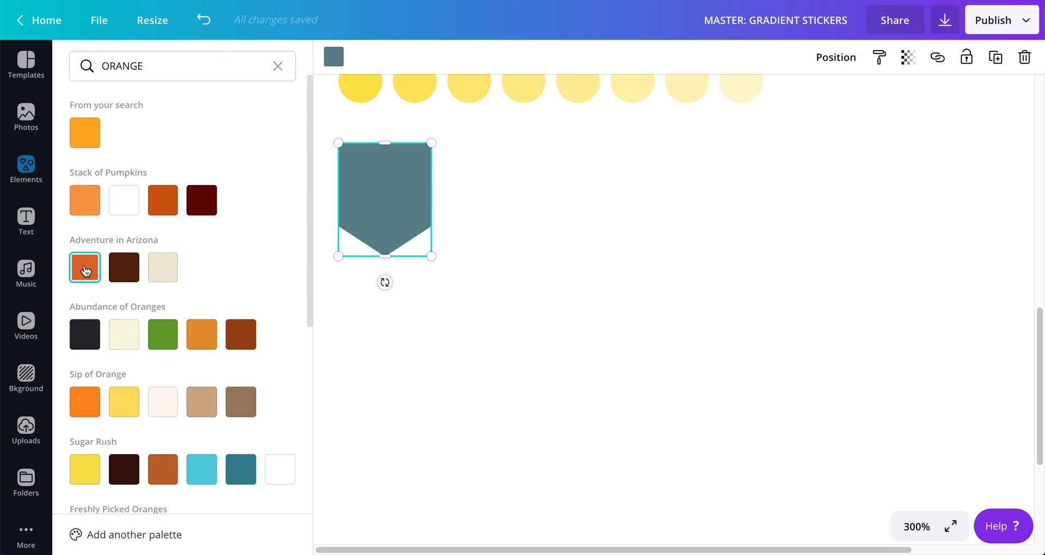
# - Duplicate the pennant three times into a row of four and select them all
pyautogui.click(995, 57)
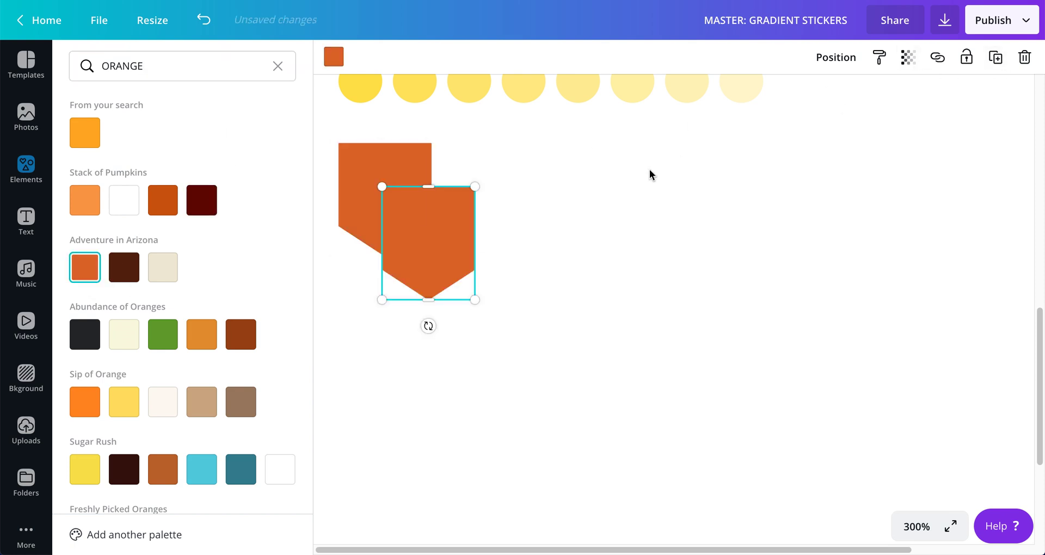
pyautogui.moveTo(419, 250); pyautogui.dragTo(486, 209)
pyautogui.click(994, 57)
pyautogui.moveTo(566, 237); pyautogui.dragTo(634, 191)
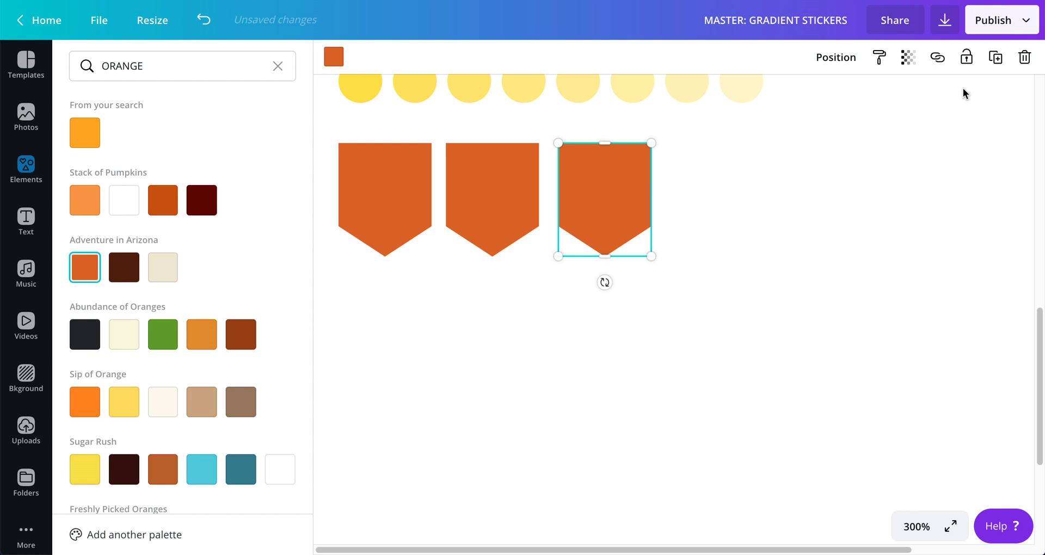
pyautogui.click(995, 57)
pyautogui.moveTo(621, 240); pyautogui.dragTo(689, 197)
pyautogui.click(327, 329)
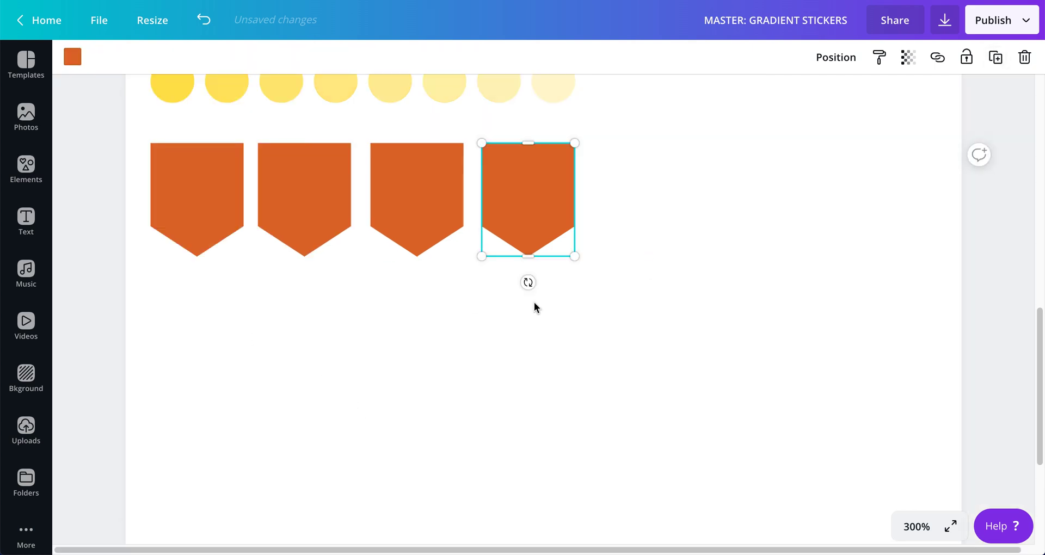
pyautogui.moveTo(150, 334); pyautogui.dragTo(641, 174)
# - Space the four pennants evenly horizontally
pyautogui.click(850, 64)
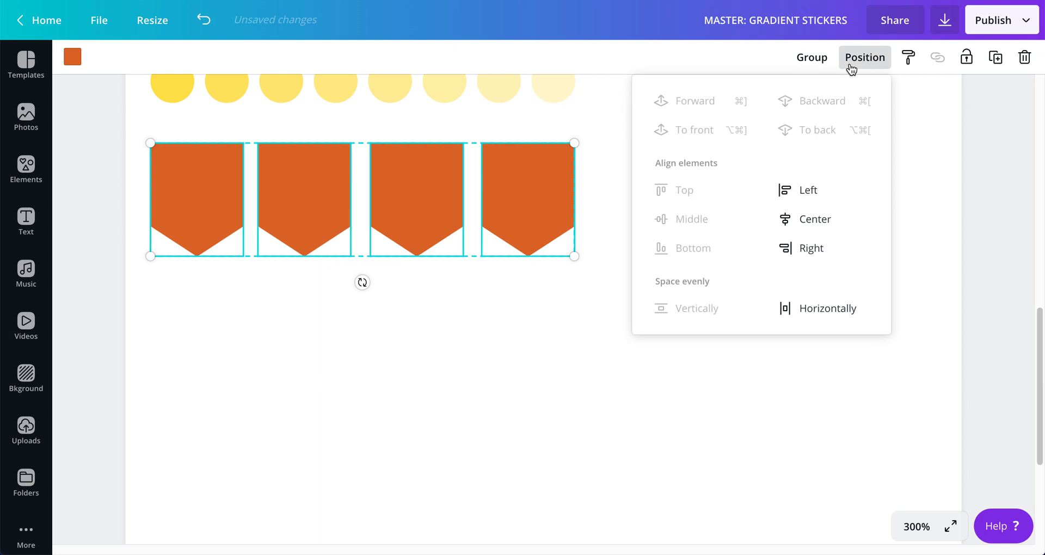
pyautogui.click(819, 310)
pyautogui.click(514, 380)
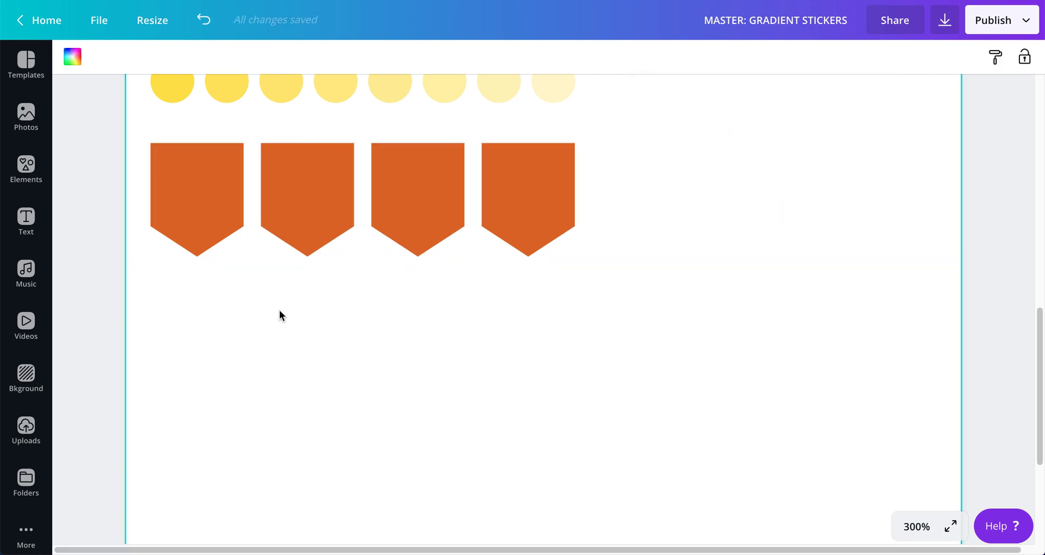
# - Set pennants two, three and four to transparency 80, 60 and 40
pyautogui.click(310, 199)
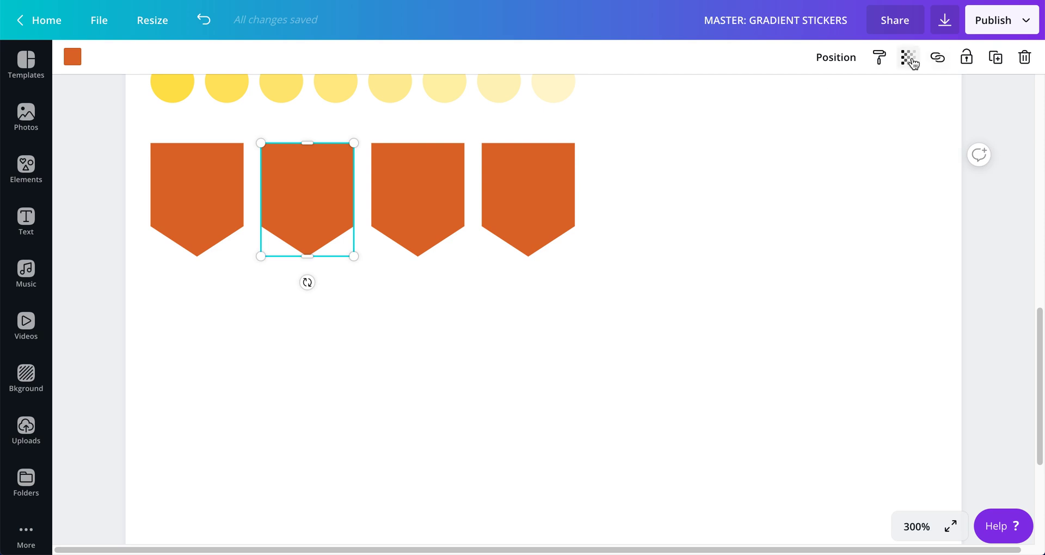
pyautogui.click(913, 64)
pyautogui.click(892, 98)
pyautogui.write('80')
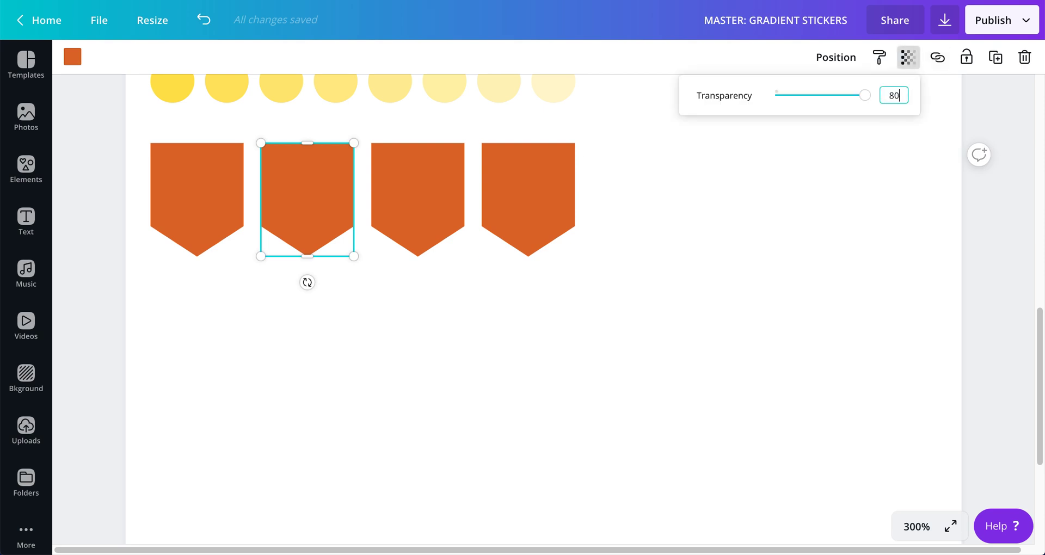
pyautogui.click(412, 199)
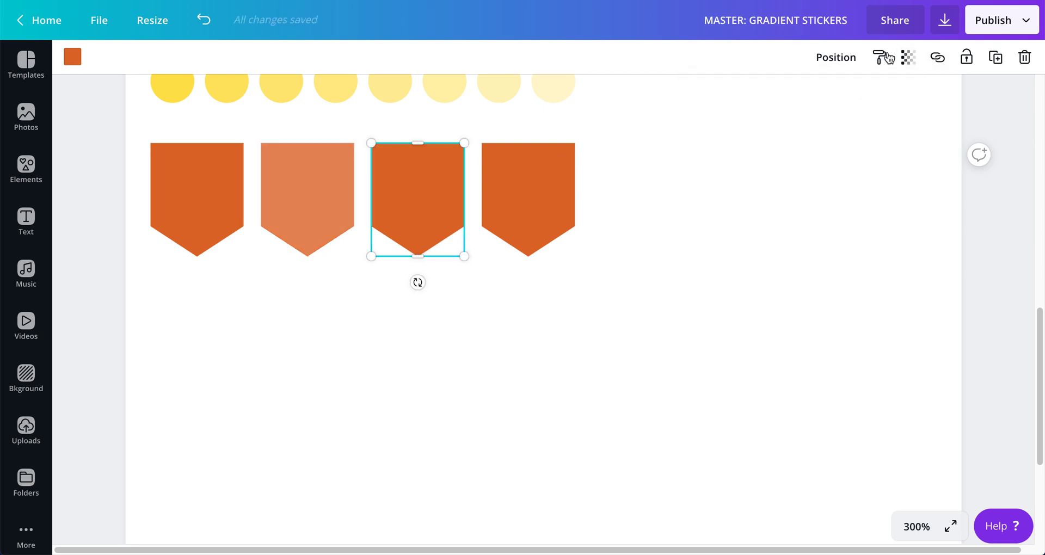
pyautogui.click(908, 57)
pyautogui.click(898, 98)
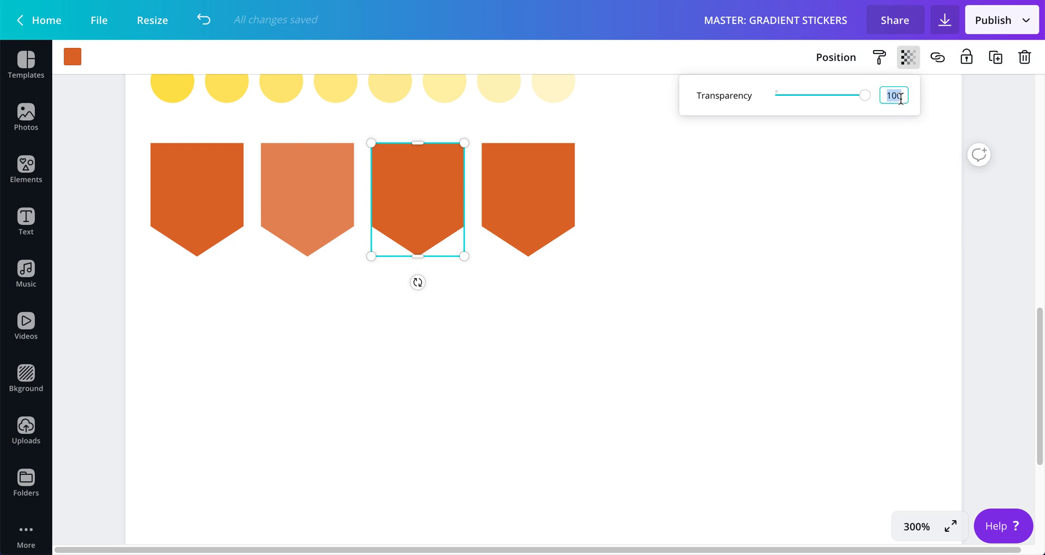
pyautogui.write('60')
pyautogui.click(510, 187)
pyautogui.click(907, 57)
pyautogui.click(895, 95)
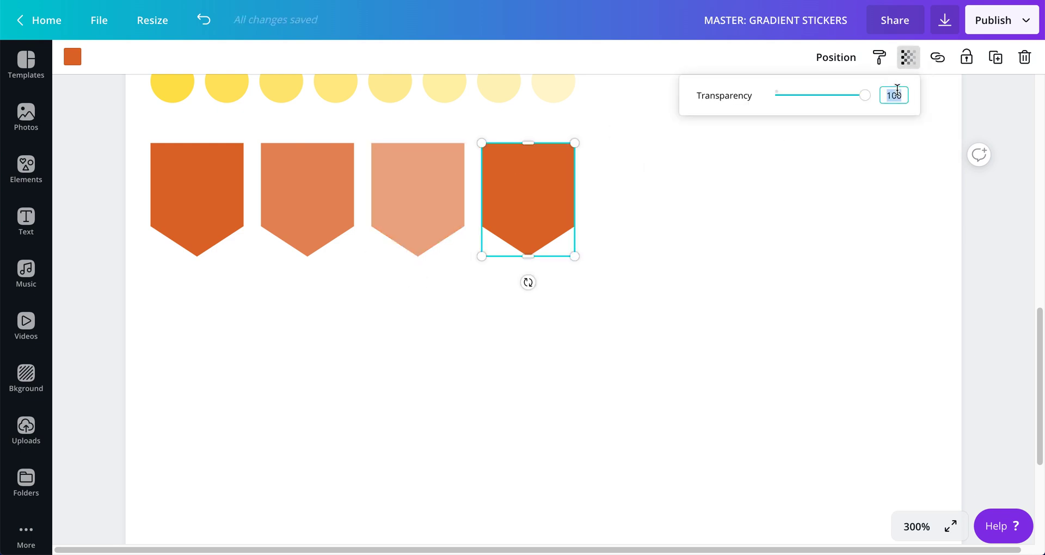
pyautogui.write('5')
pyautogui.write('0')
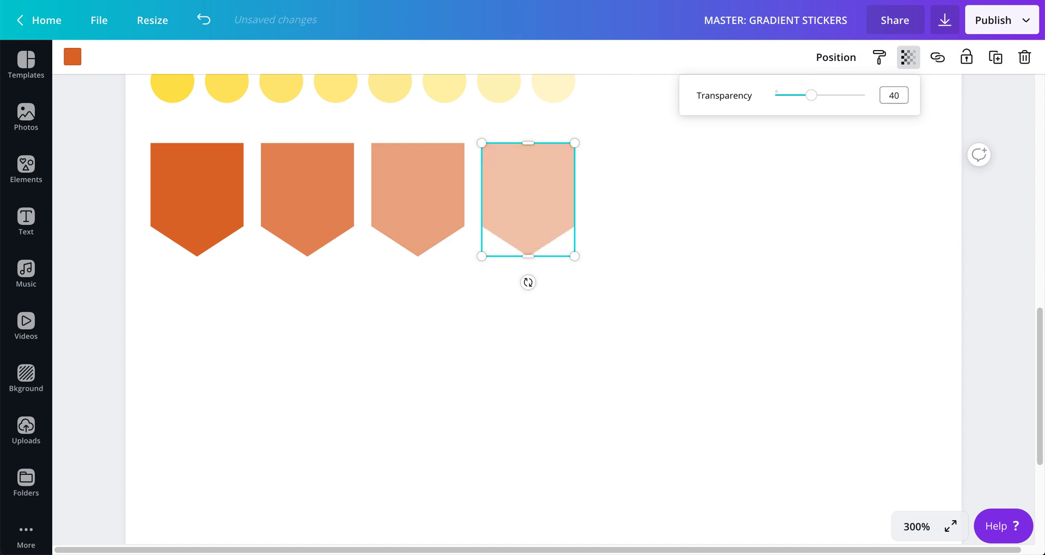
pyautogui.press('Return')
pyautogui.click(719, 184)
# - Group the four fading pennants into one sticker
pyautogui.moveTo(708, 186); pyautogui.dragTo(142, 312)
pyautogui.click(823, 58)
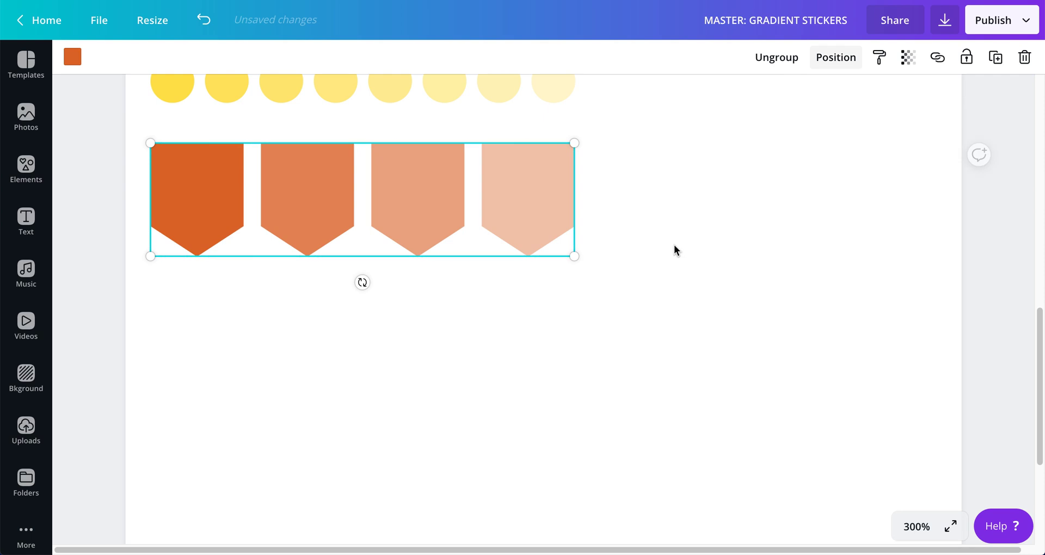
pyautogui.click(650, 321)
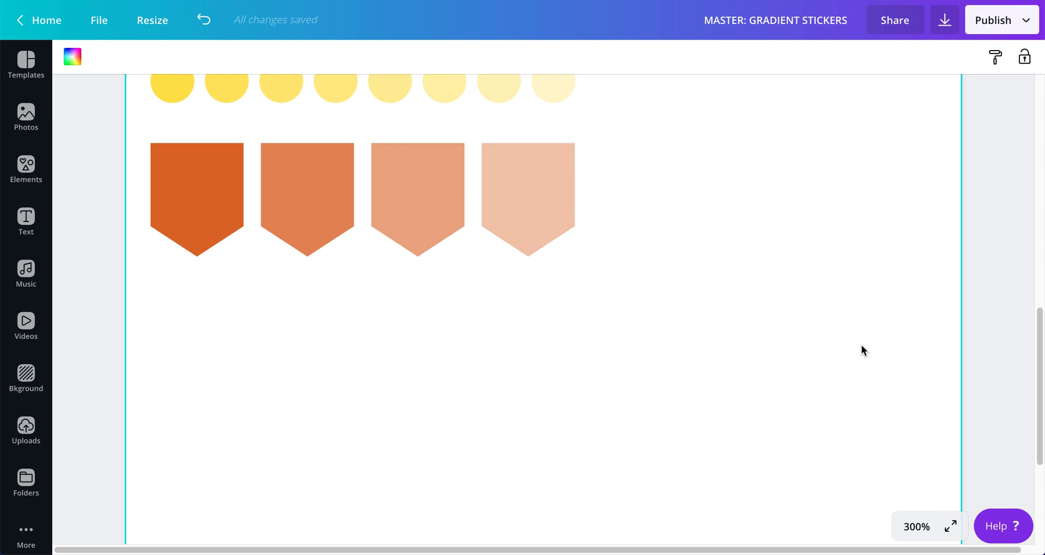
pyautogui.click(919, 527)
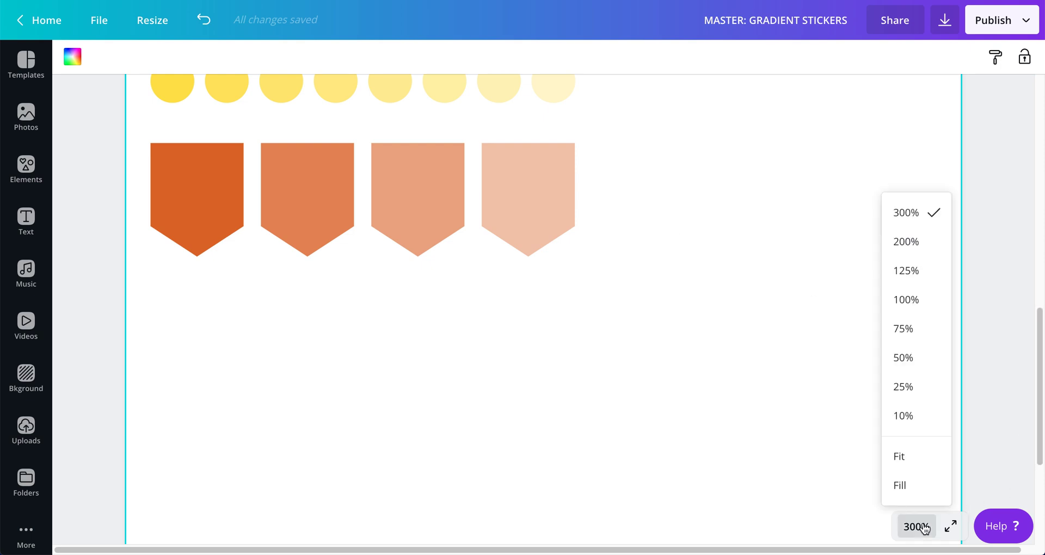
# - Zoom to 100% to view the full 4x6 page and clear the selection
pyautogui.click(921, 299)
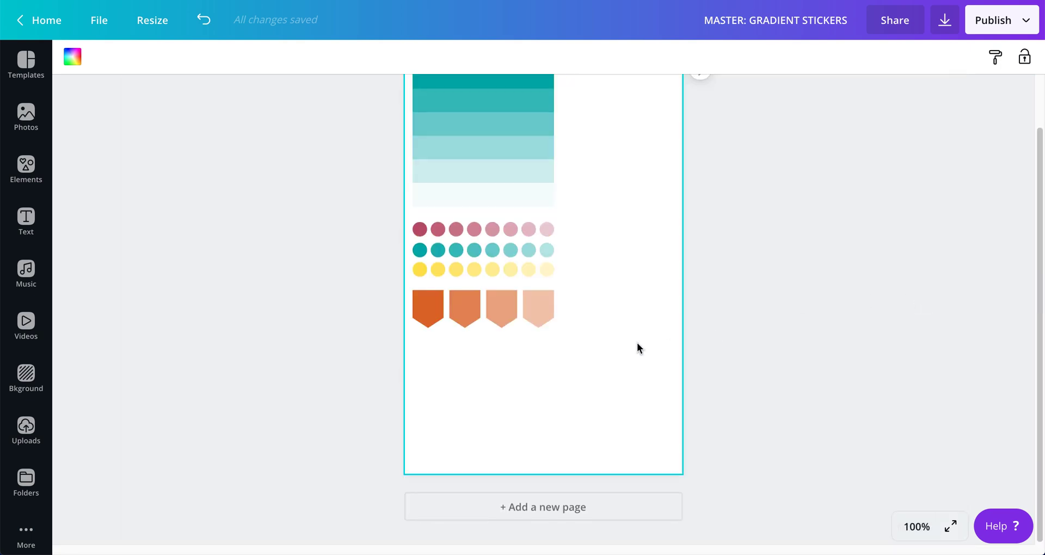
pyautogui.scroll(2, 596, 321)
pyautogui.scroll(-1, 596, 325)
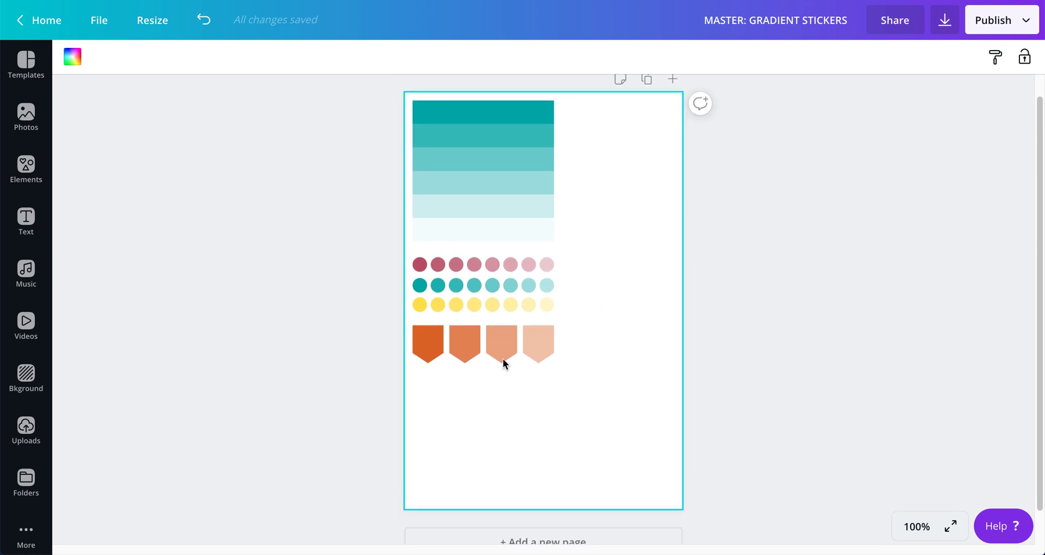
pyautogui.moveTo(589, 343); pyautogui.dragTo(372, 381)
pyautogui.click(552, 425)
pyautogui.click(759, 201)
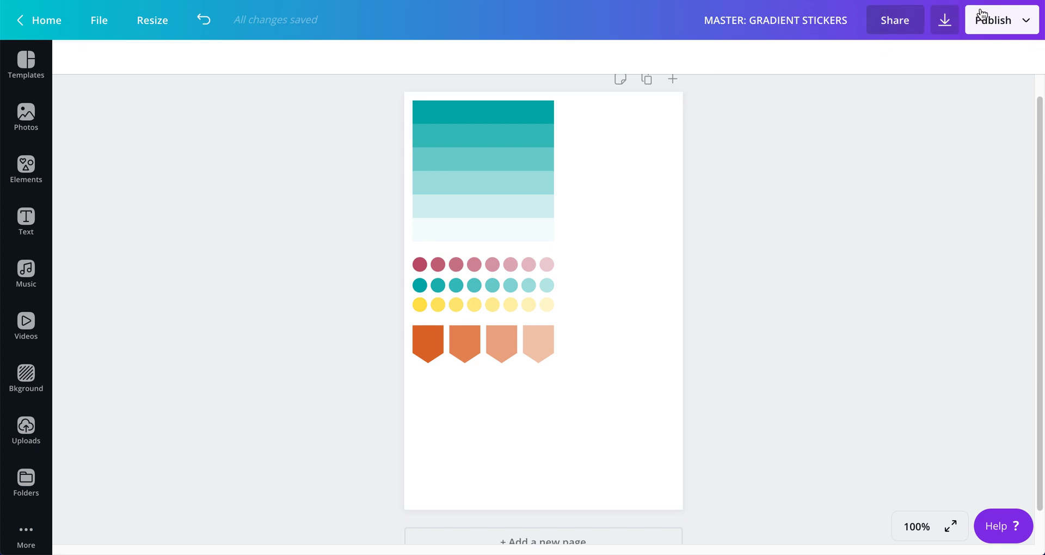